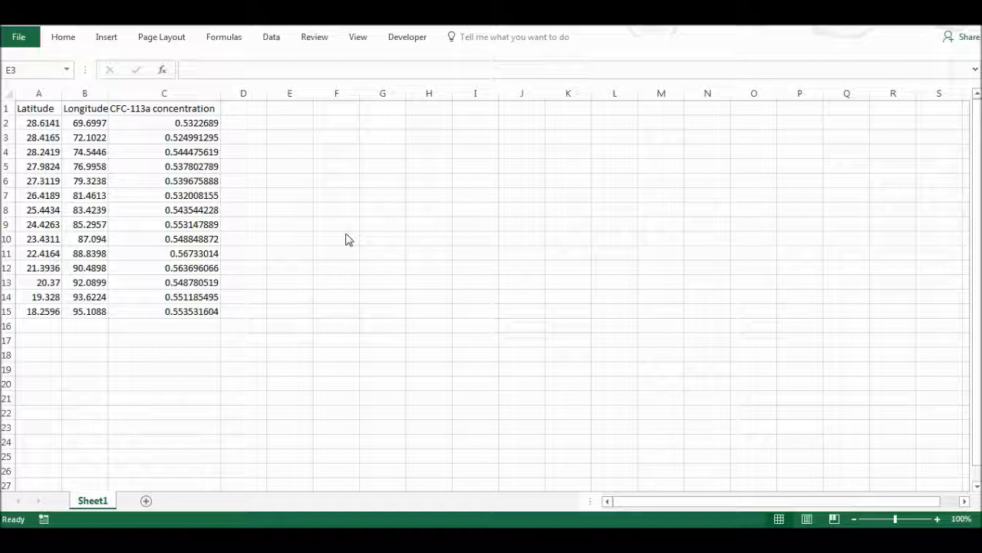
click(36, 123)
click(83, 123)
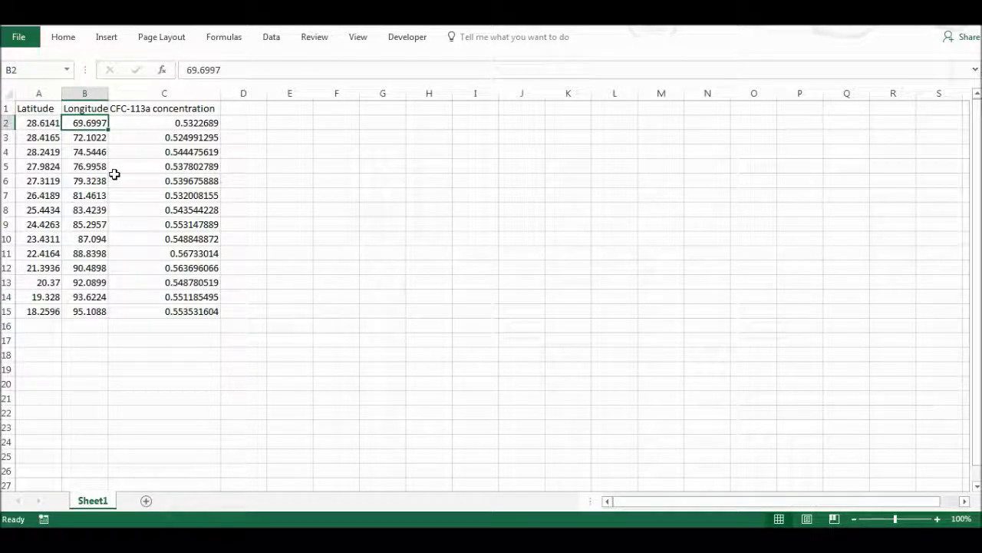
click(199, 123)
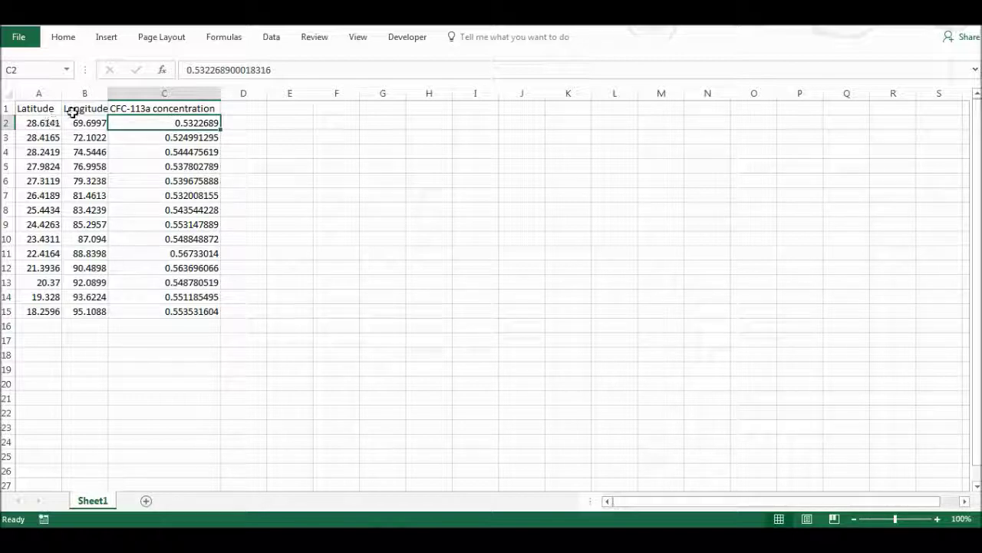
Insert a bubble chart from the latitude, longitude and CFC-113a concentration data in A1:C15.
drag(48, 108, 184, 310)
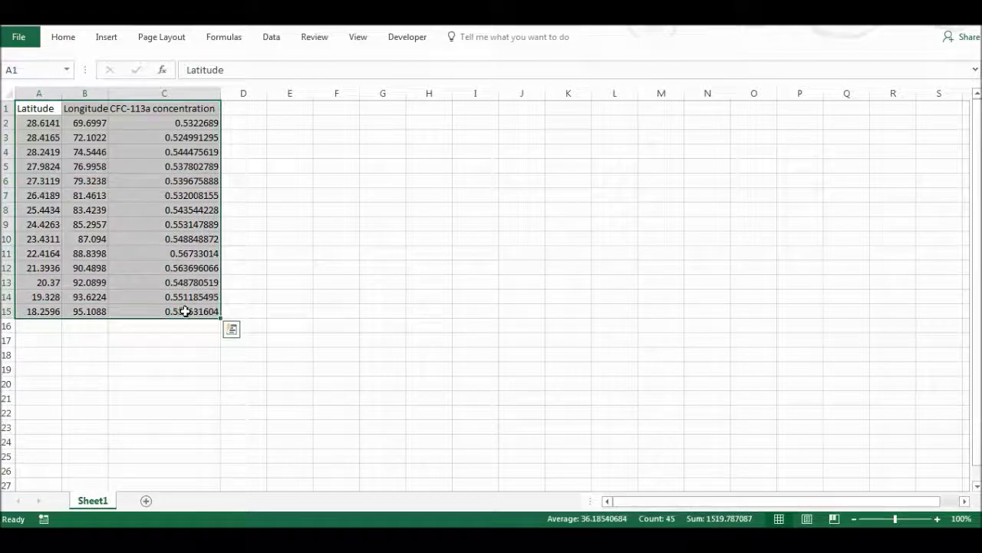
click(105, 39)
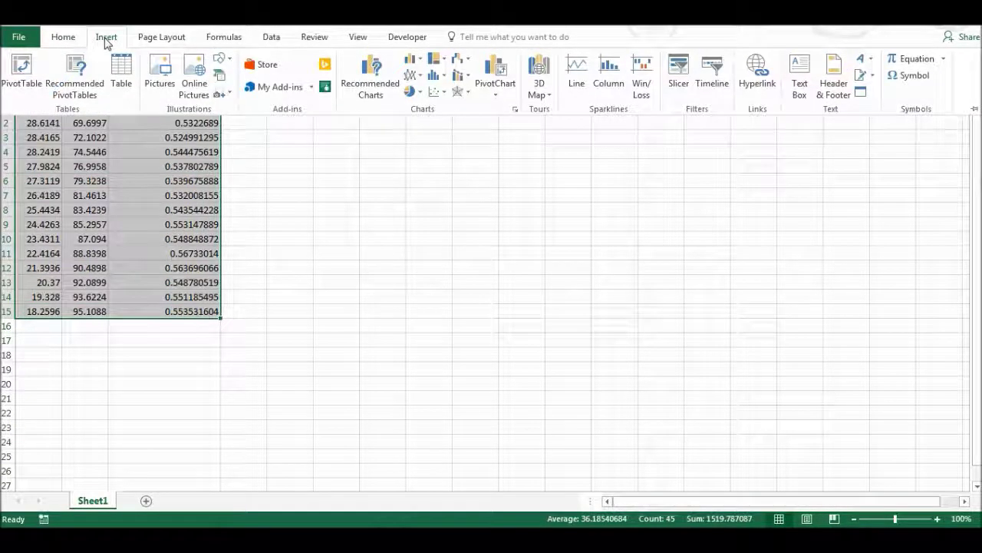
click(435, 93)
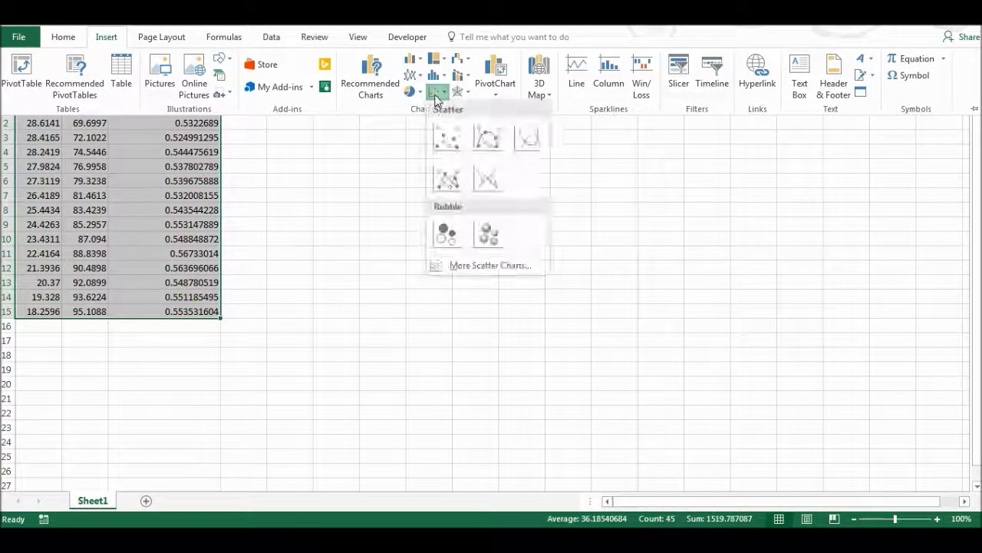
click(446, 234)
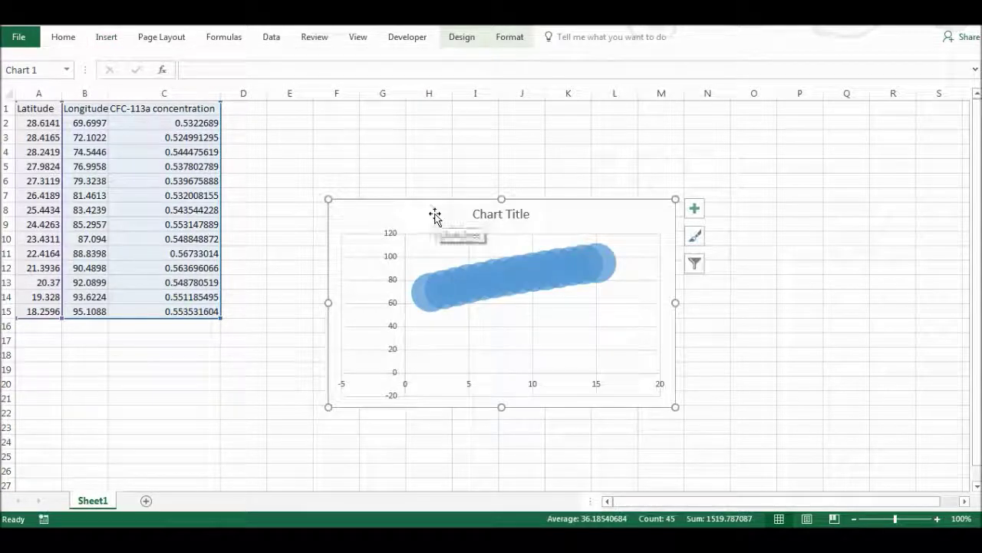
Remove the automatically created series from the bubble chart's data source.
right_click(435, 215)
click(498, 369)
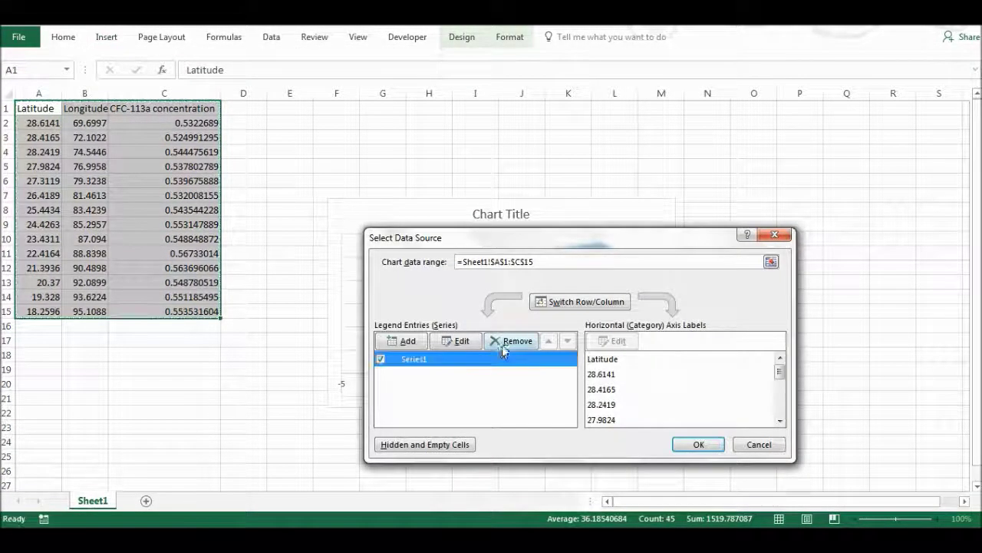
click(508, 342)
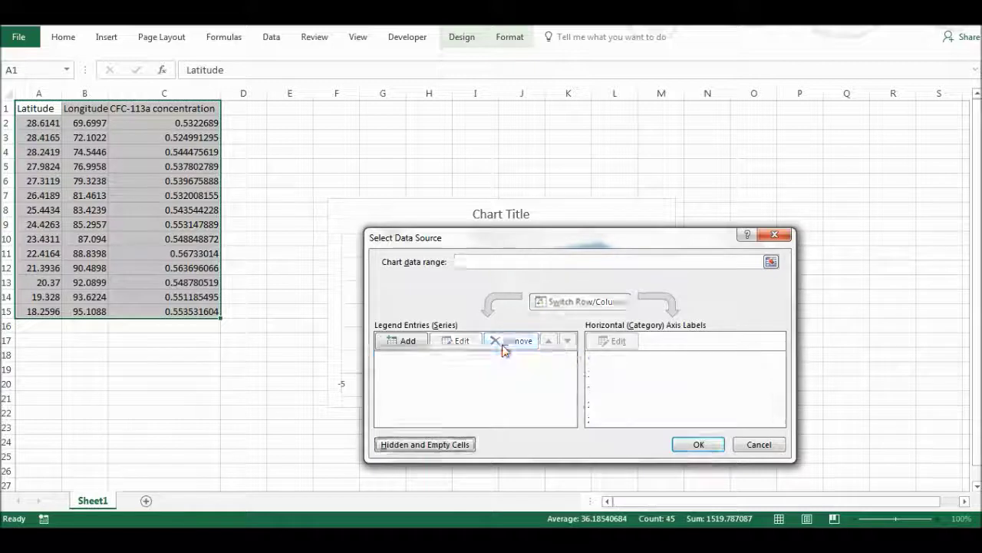
Add a chart series named from cell C1, with the longitudes in B2:B15 as its X values.
click(405, 342)
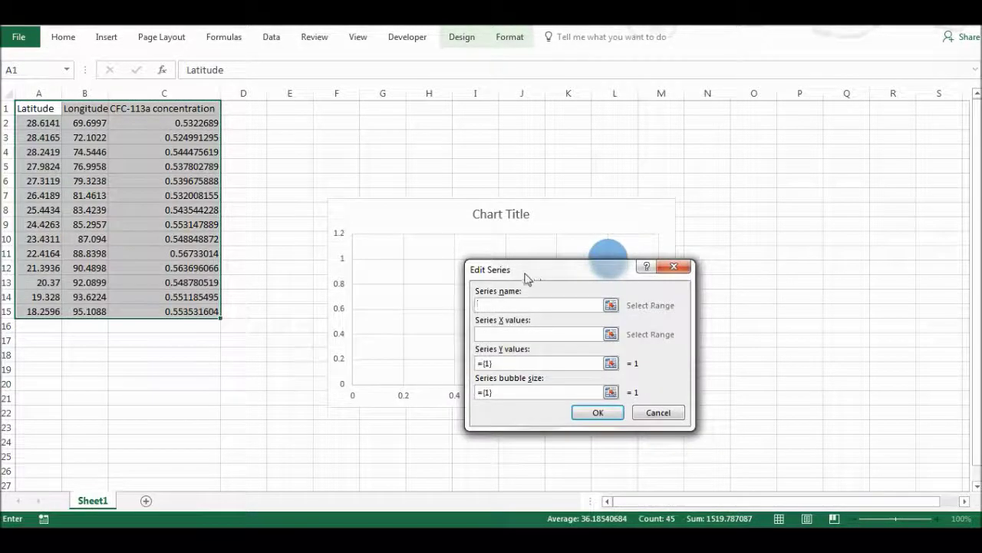
drag(527, 270, 376, 161)
click(159, 108)
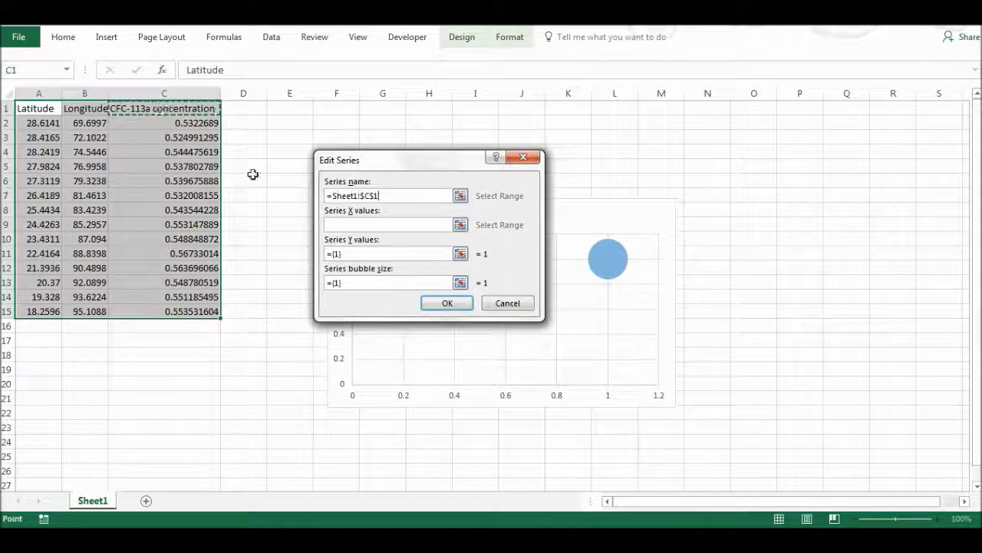
click(388, 223)
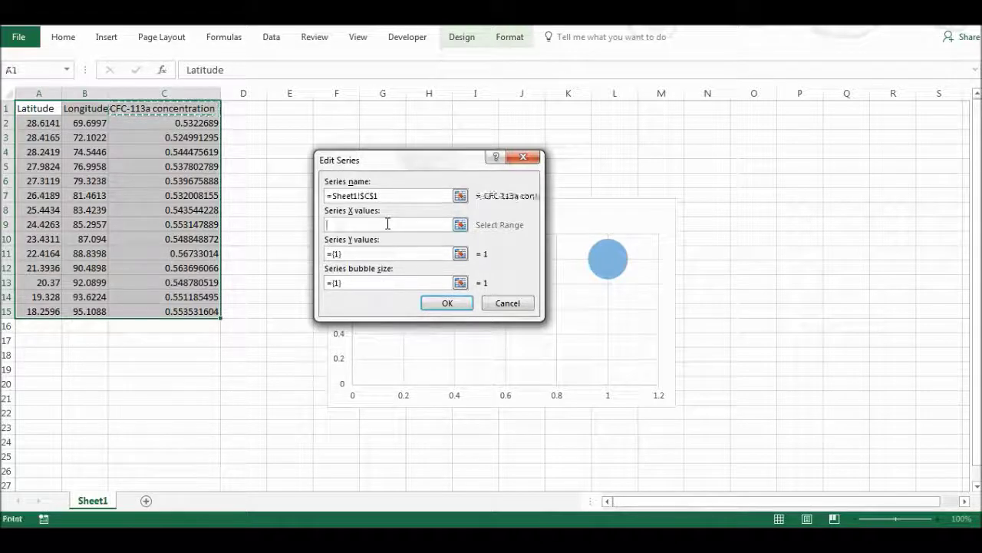
drag(79, 122, 82, 310)
Replace the series' default Y values with the latitudes in A2:A15.
click(345, 253)
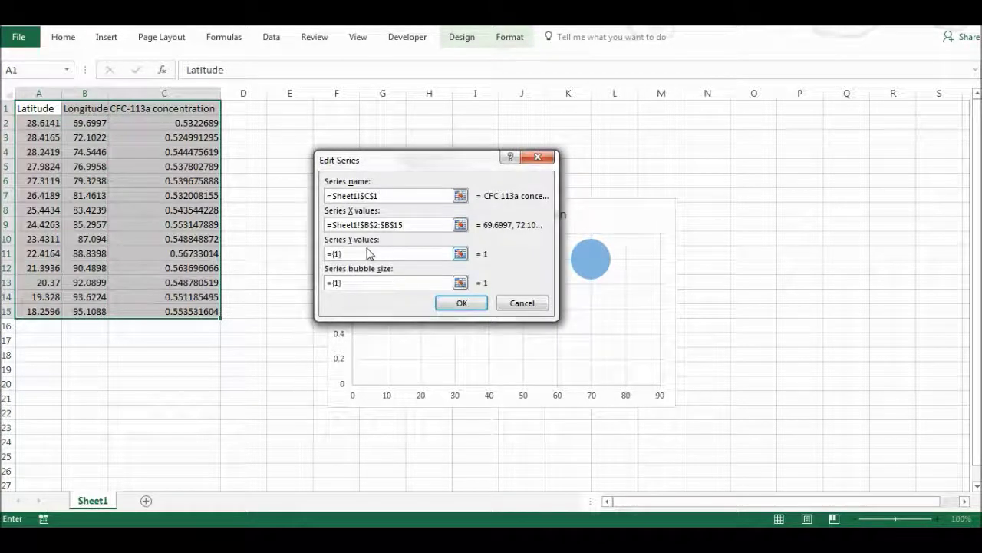
key(BackSpace)
key(BackSpace)
key(BackSpace)
key(BackSpace)
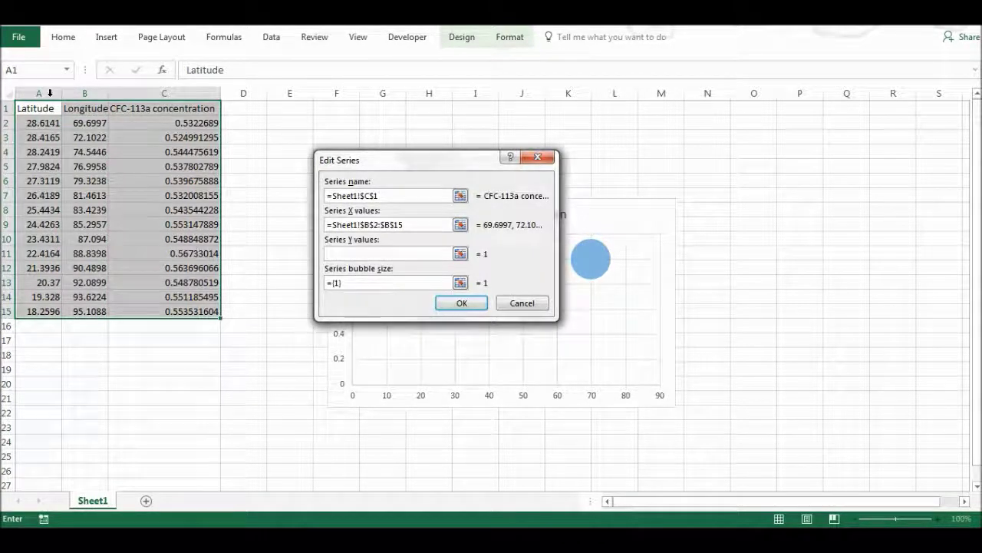
drag(42, 123, 44, 311)
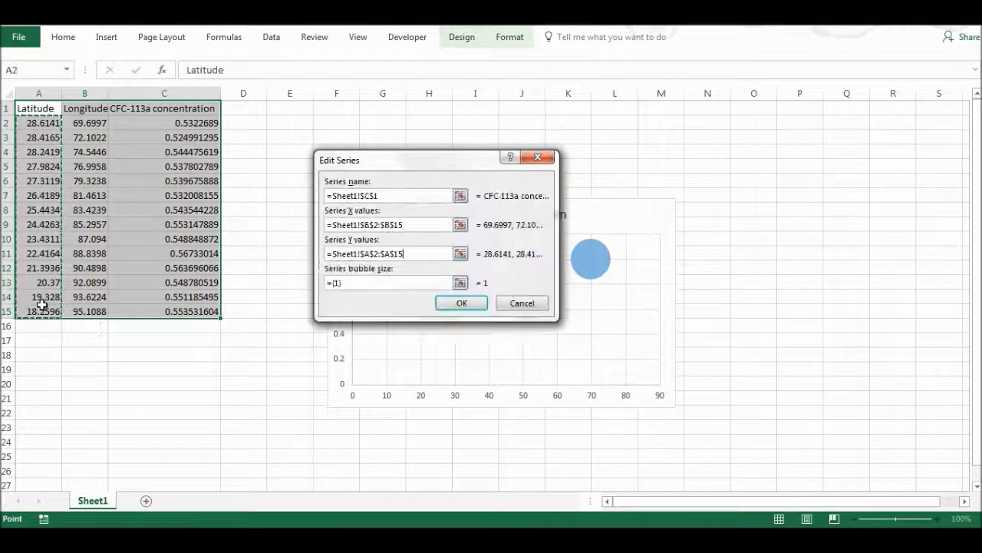
Set the series' bubble size to the concentrations in C2:C15 and apply the chart's data source.
click(377, 281)
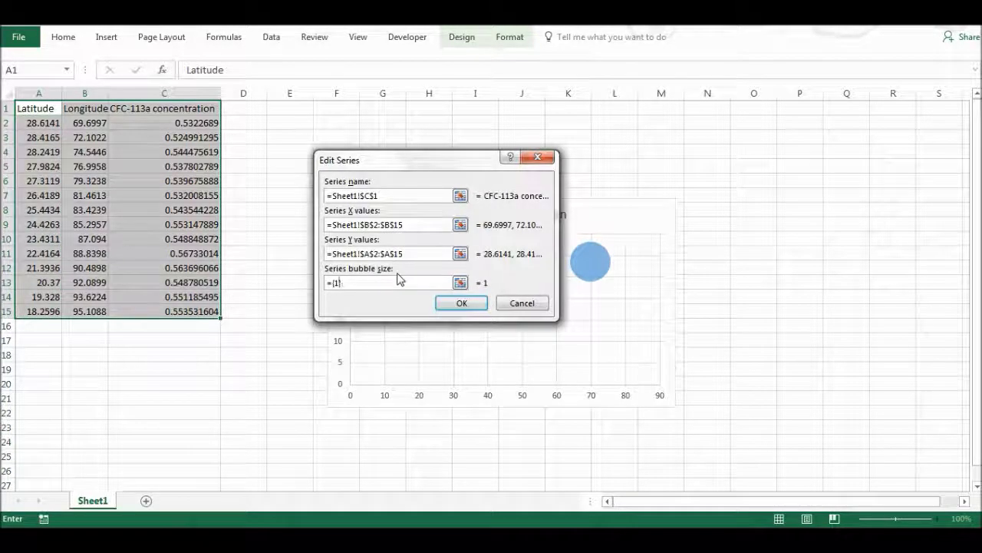
drag(211, 124, 193, 310)
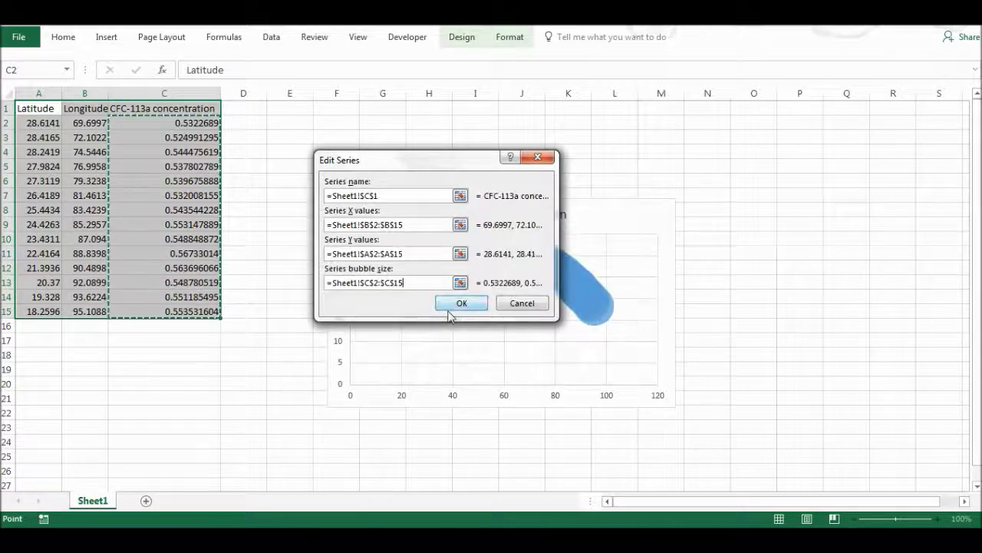
click(459, 304)
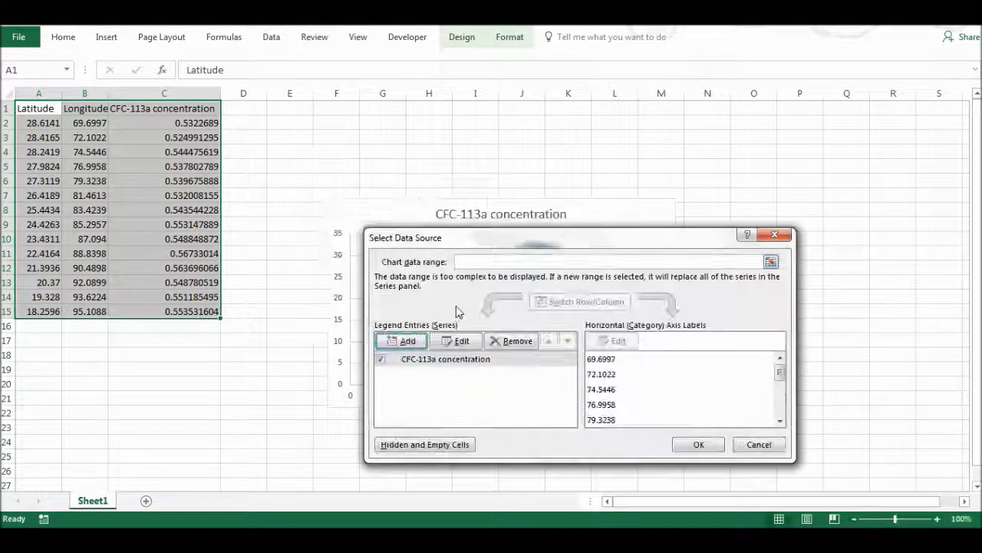
click(695, 445)
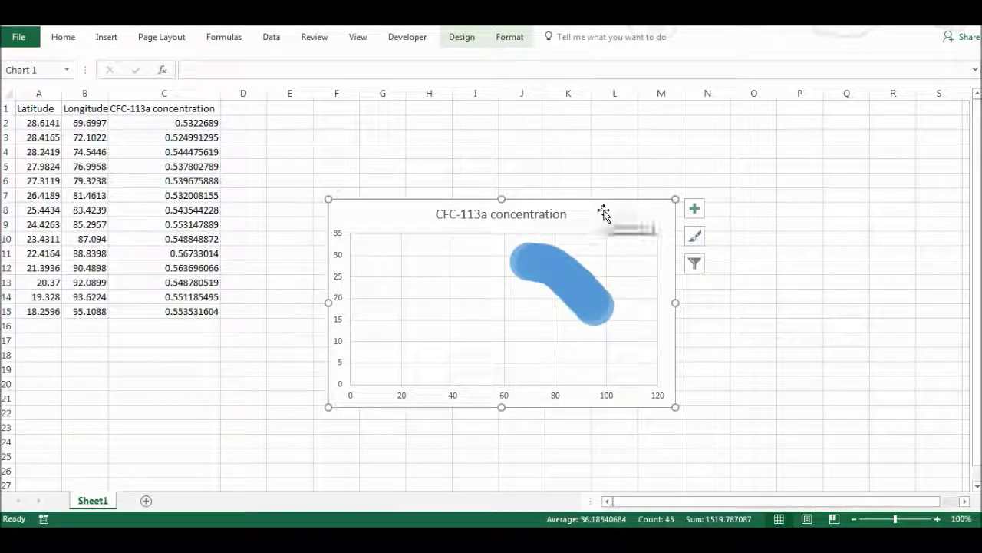
Enlarge the chart towards the data table and scale the series' bubble size to 50.
drag(328, 201, 245, 133)
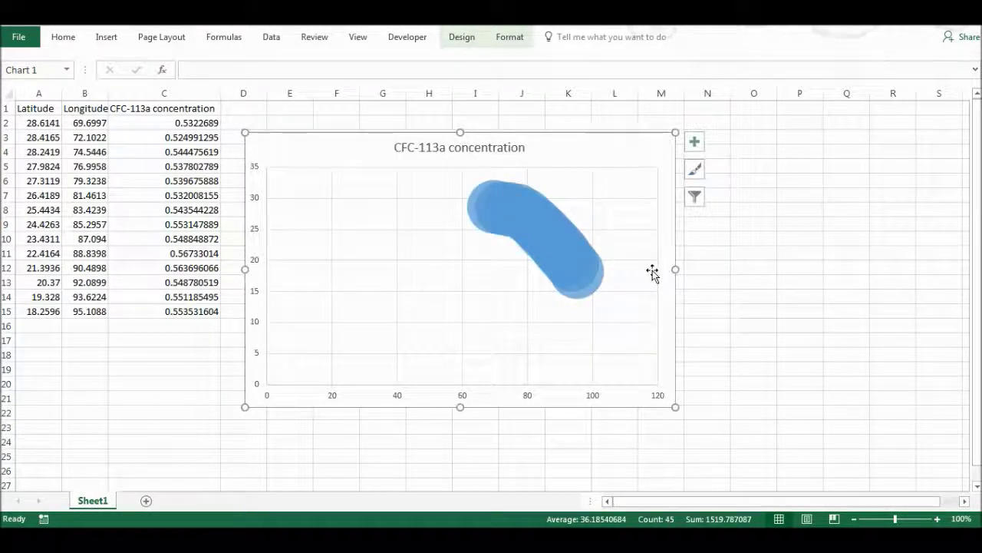
click(527, 243)
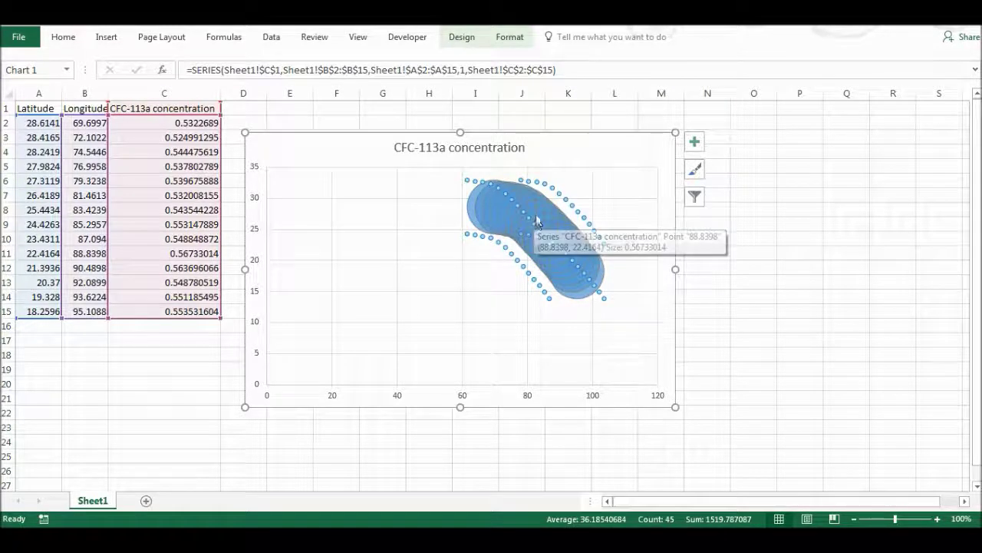
click(537, 222)
double_click(537, 217)
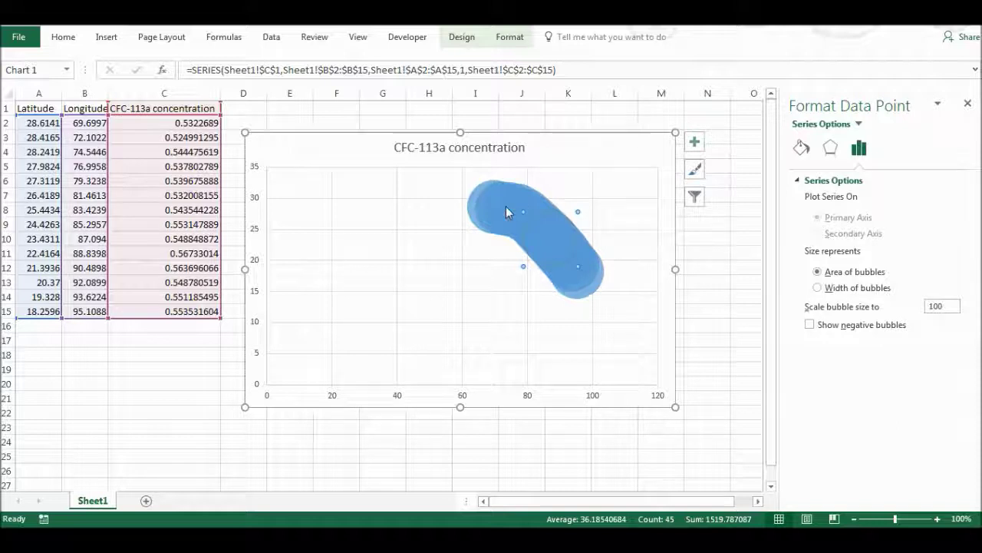
click(539, 159)
click(525, 198)
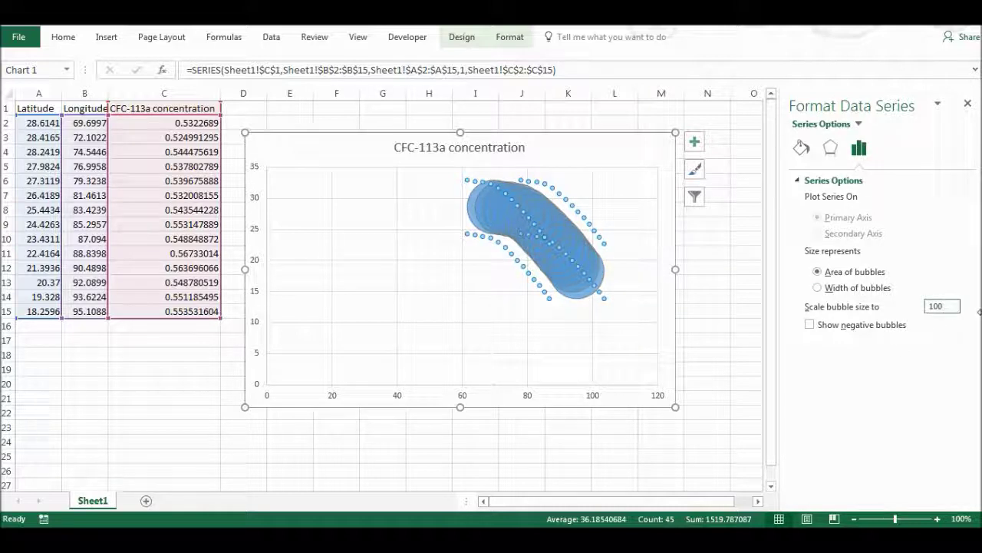
text(50)
key(Return)
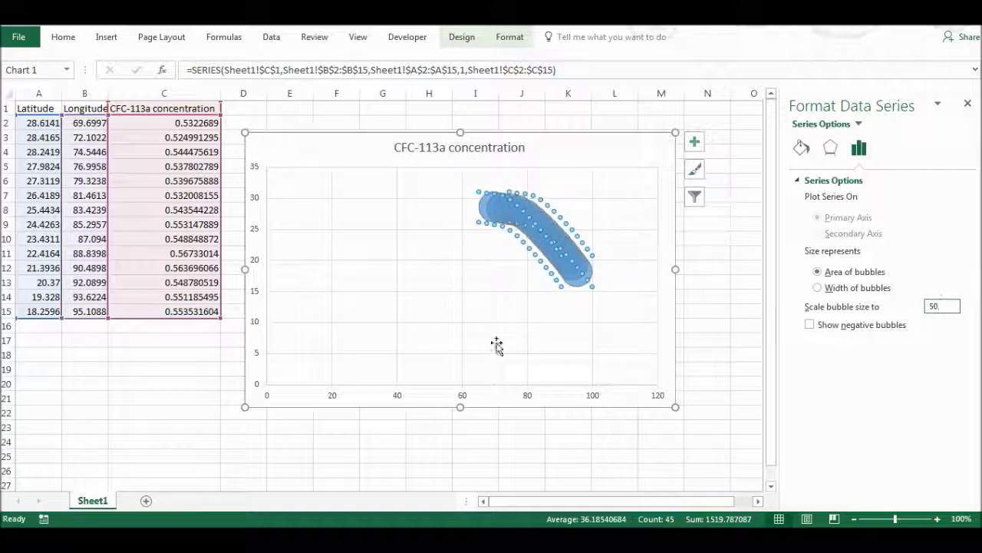
Set the minimum bound of the chart's horizontal axis to 60.
click(464, 397)
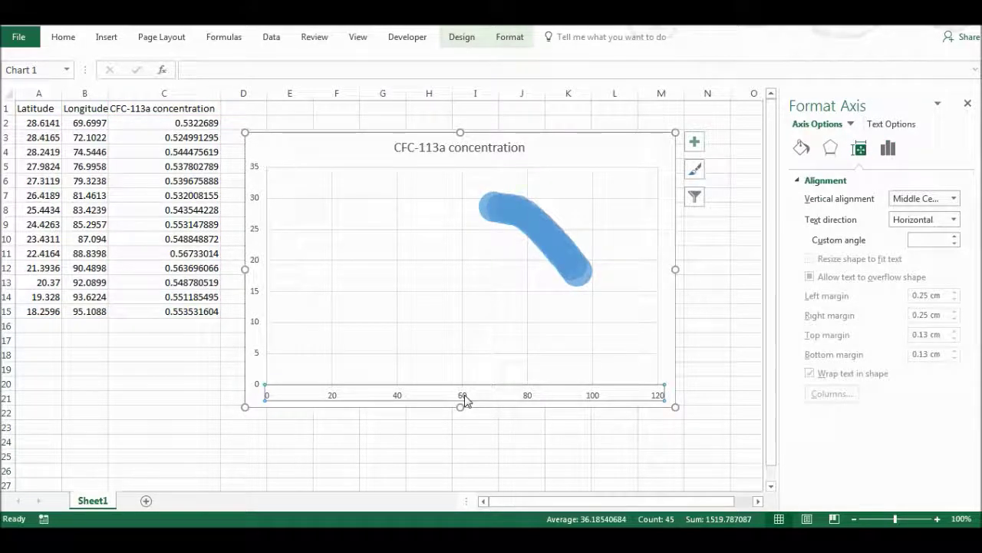
click(889, 148)
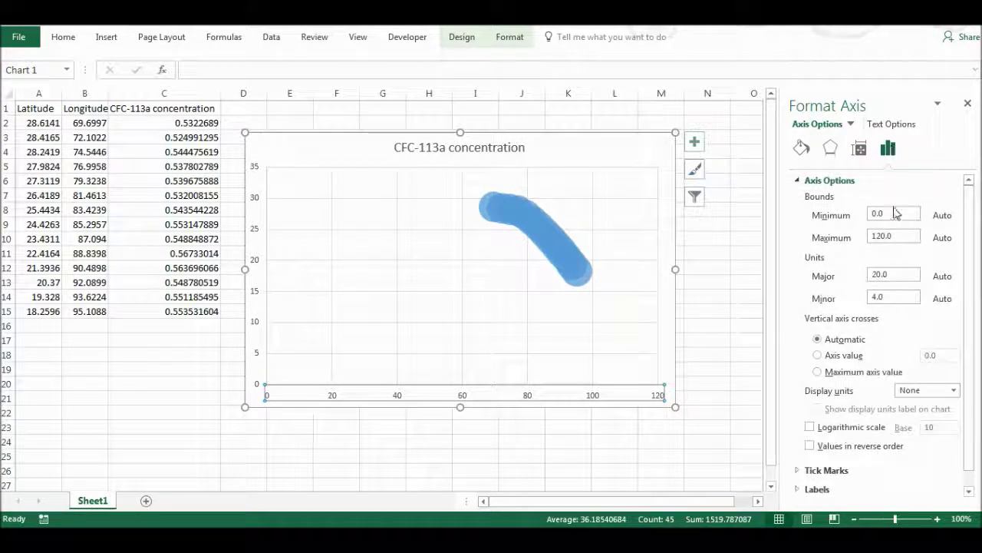
click(894, 213)
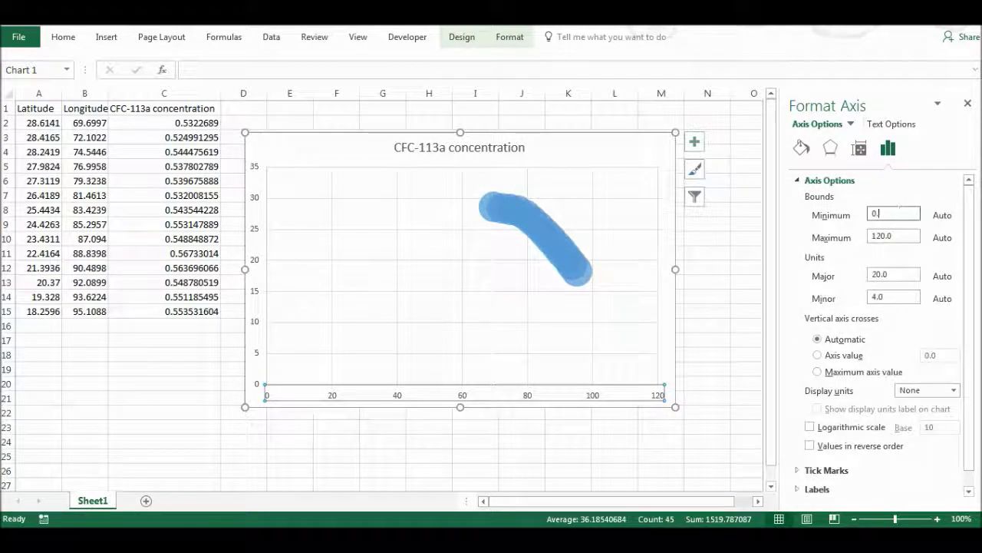
text(60)
key(Return)
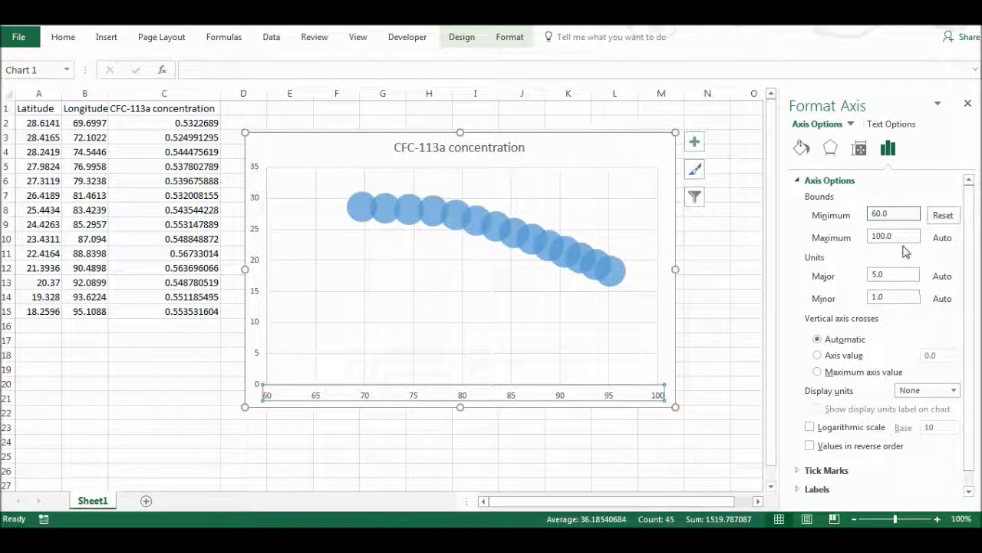
Set the chart's vertical axis bounds to a minimum of 10 and a maximum of 30.
click(255, 261)
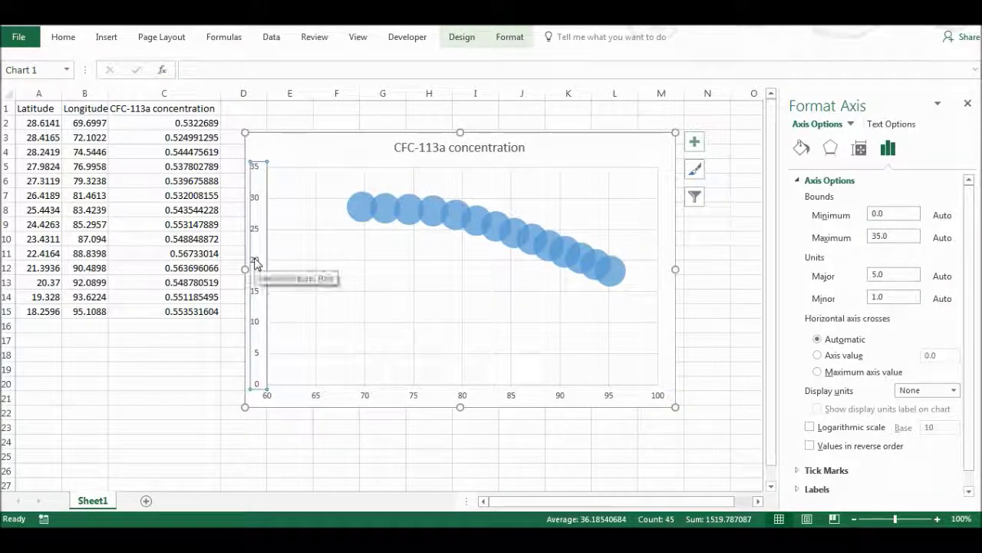
click(878, 217)
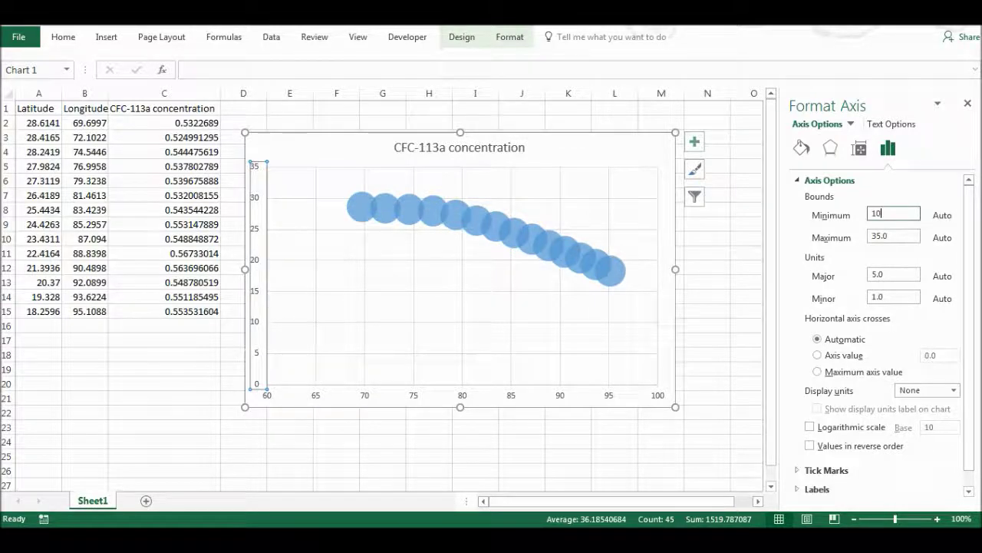
key(Return)
click(902, 238)
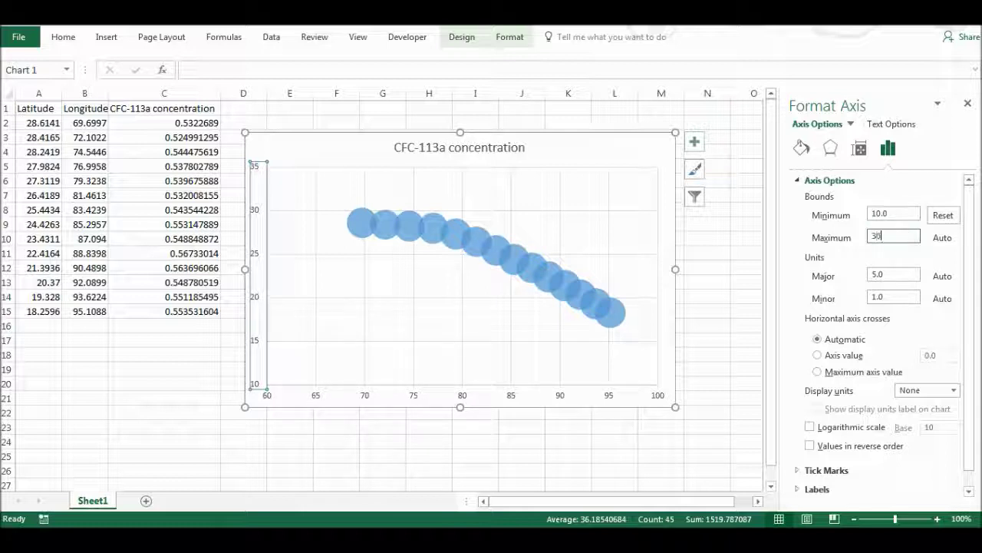
key(Return)
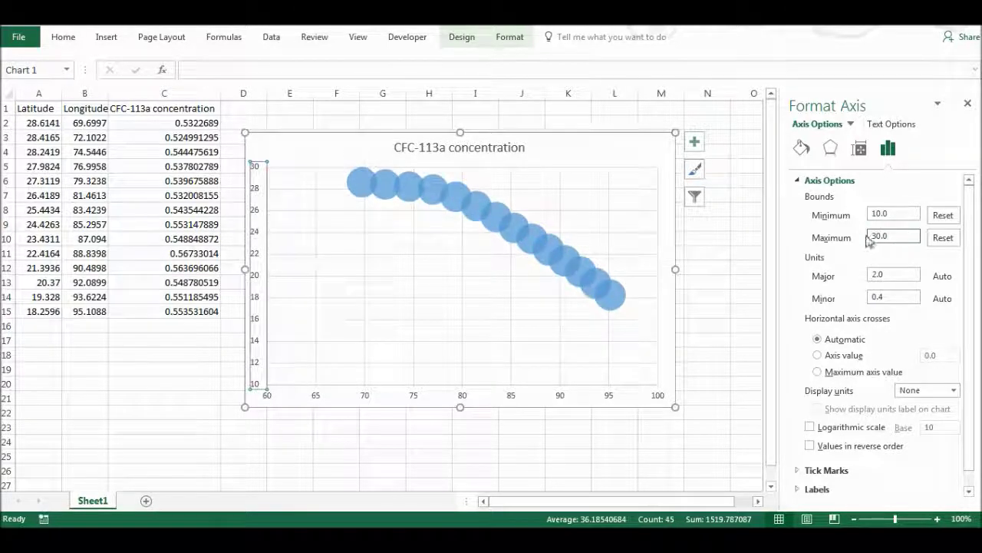
Move the chart away from the data table to clear columns D and E.
click(547, 246)
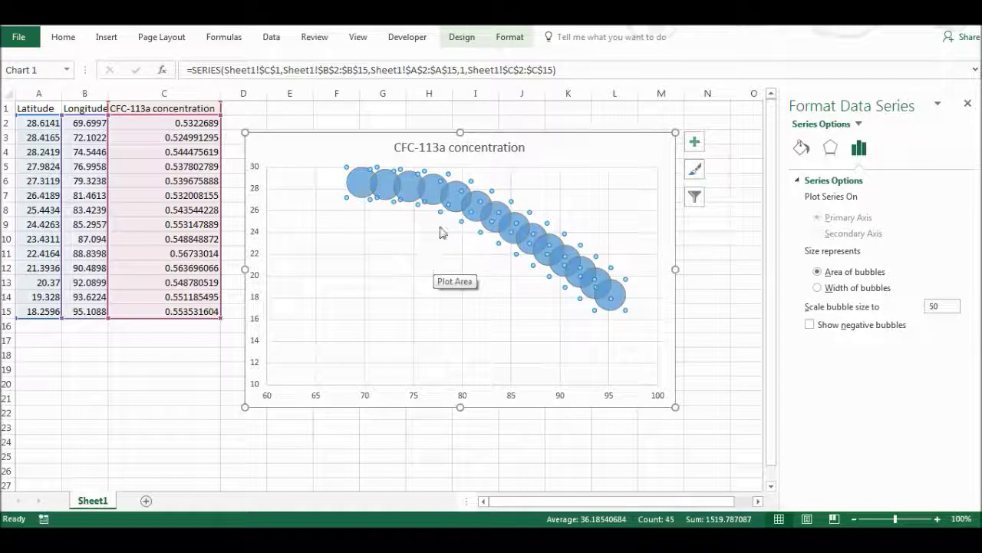
drag(576, 146, 639, 152)
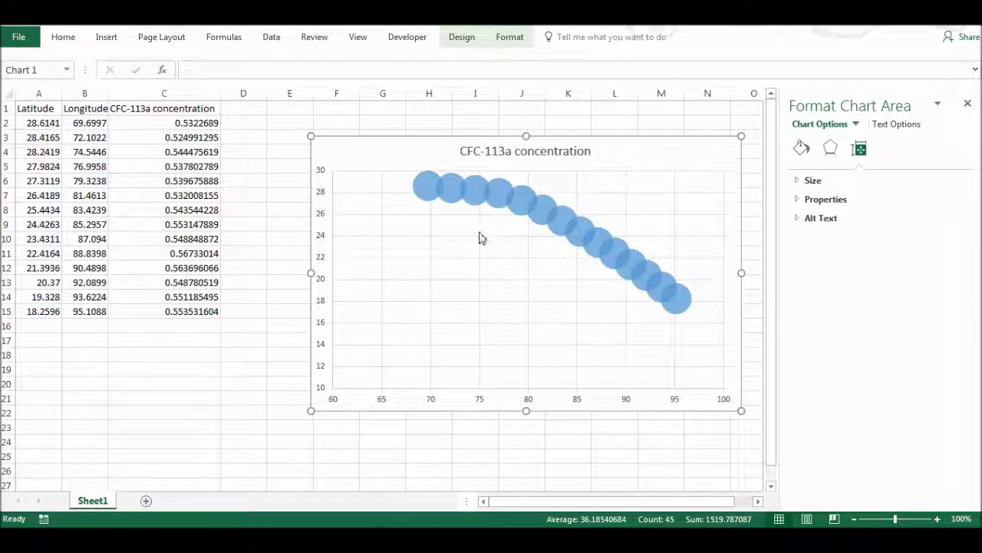
Enter the formula =C2-0.51 in cell D2 and fill it down to D15.
click(248, 124)
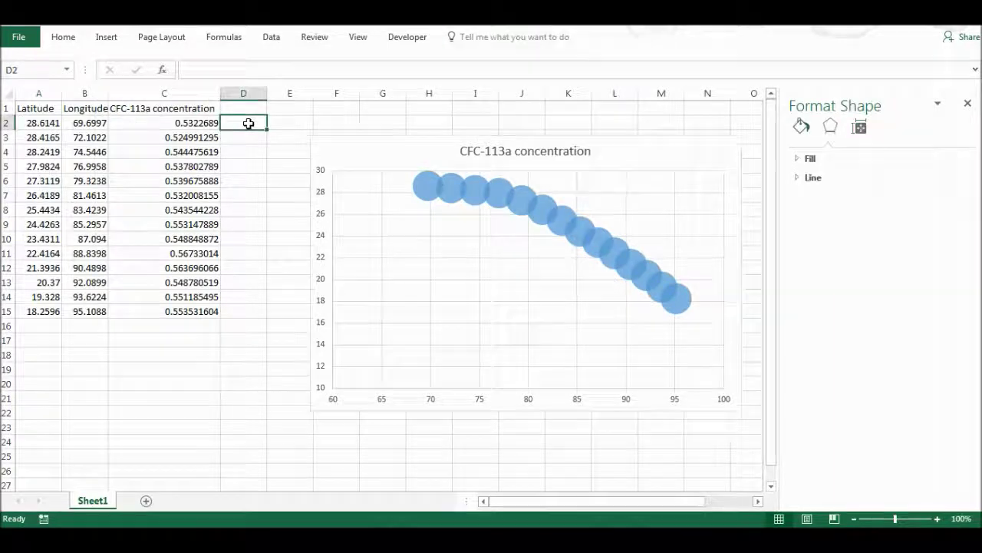
text(=)
click(204, 122)
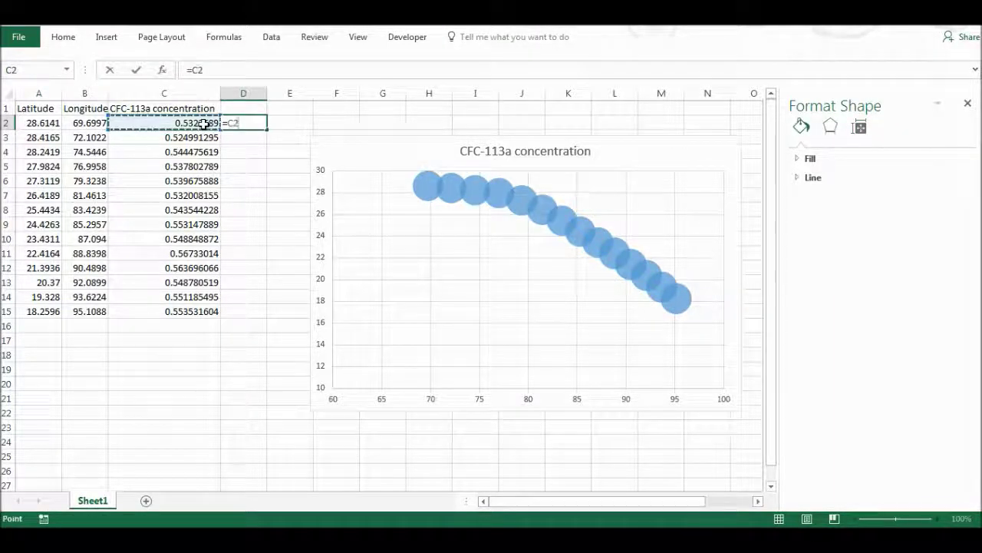
text(-0.)
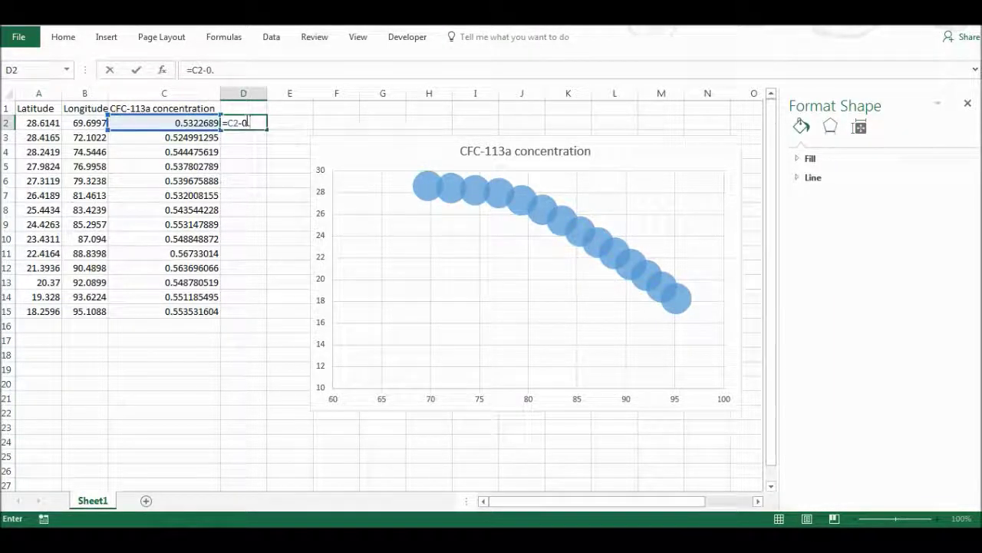
text(51)
key(Return)
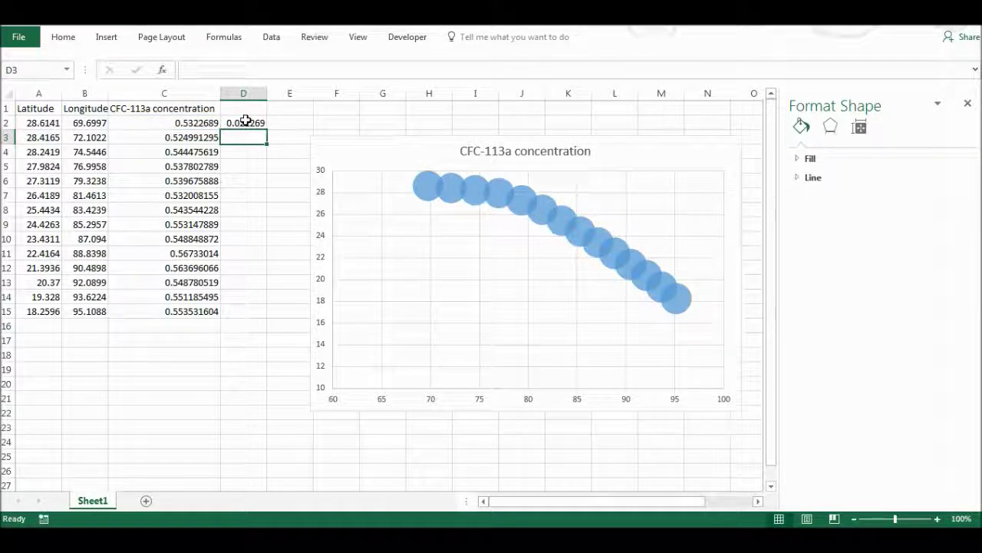
click(247, 123)
drag(268, 131, 270, 316)
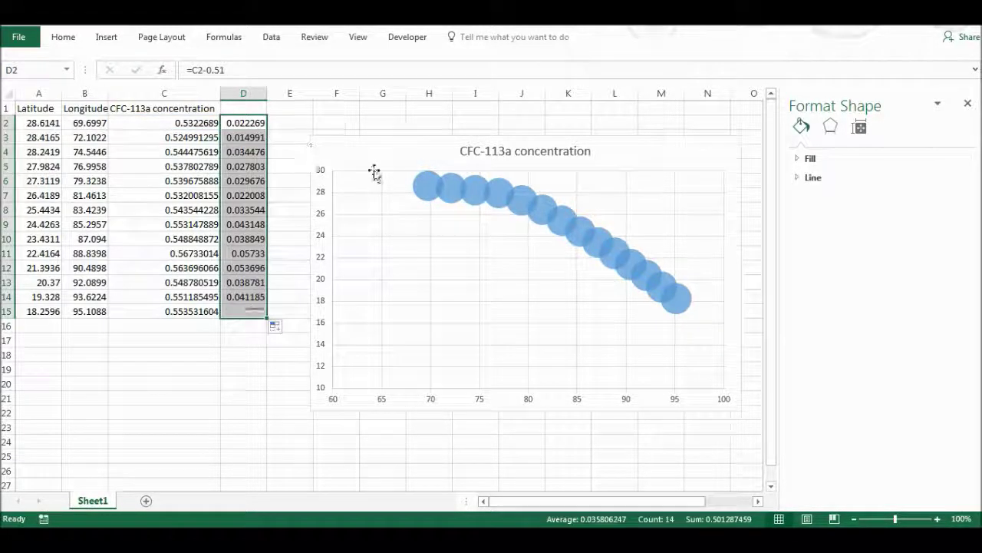
Change the bubble series' size range from the concentration column to D2:D15.
click(386, 154)
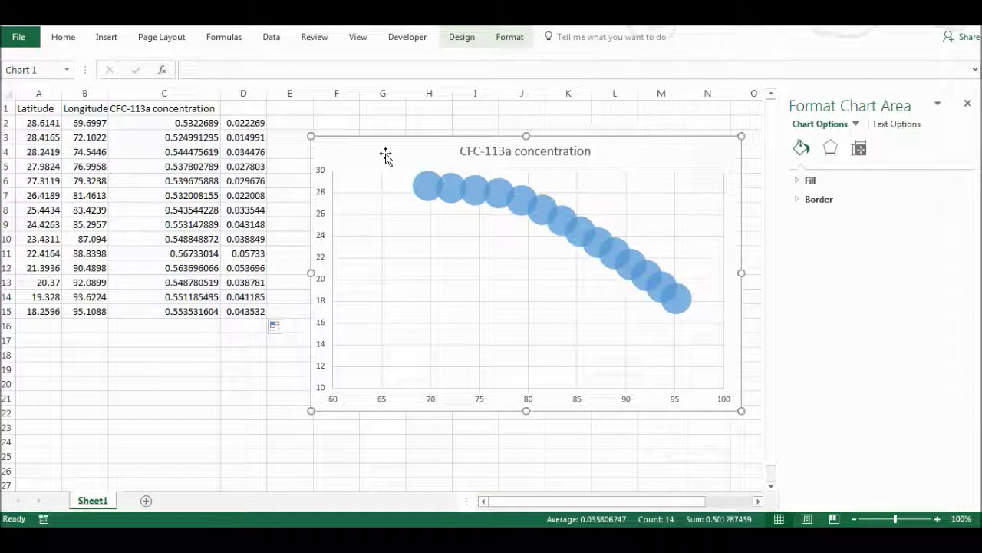
click(402, 180)
click(434, 191)
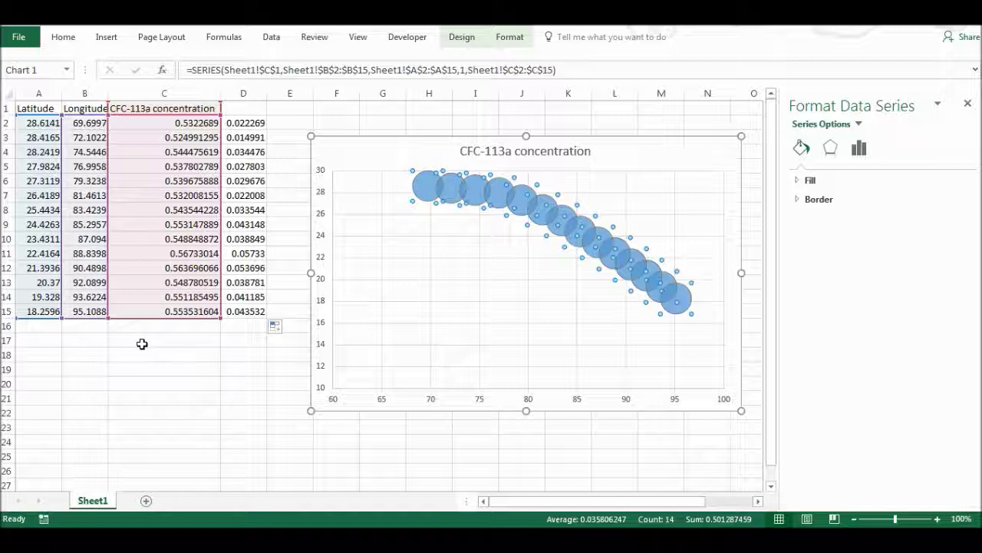
drag(198, 323, 248, 321)
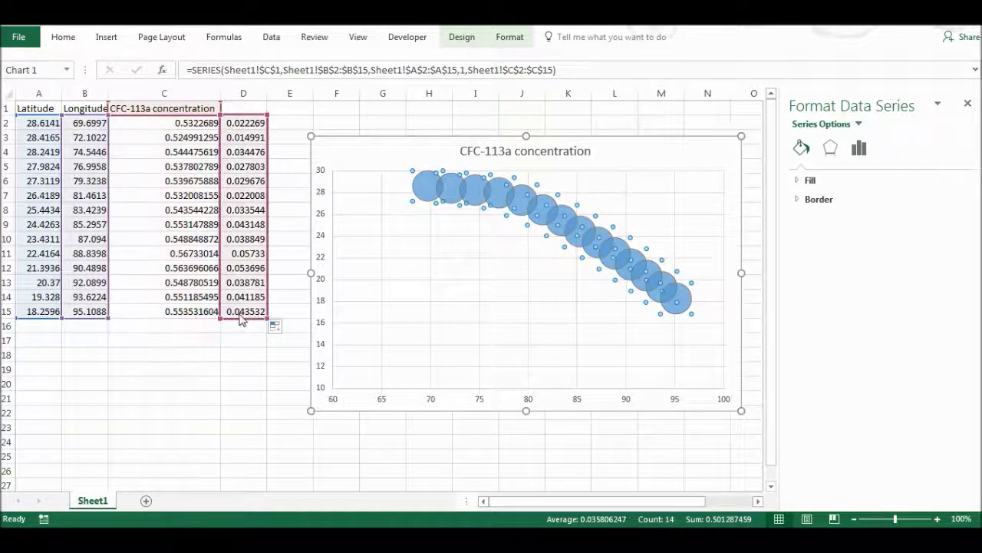
click(632, 152)
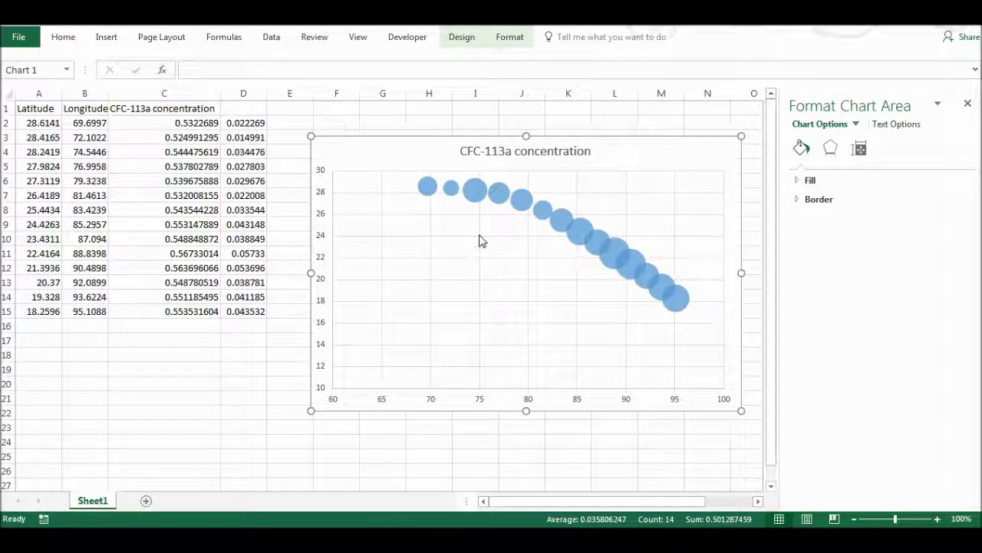
Add data labels to the bubble series.
click(477, 196)
right_click(477, 196)
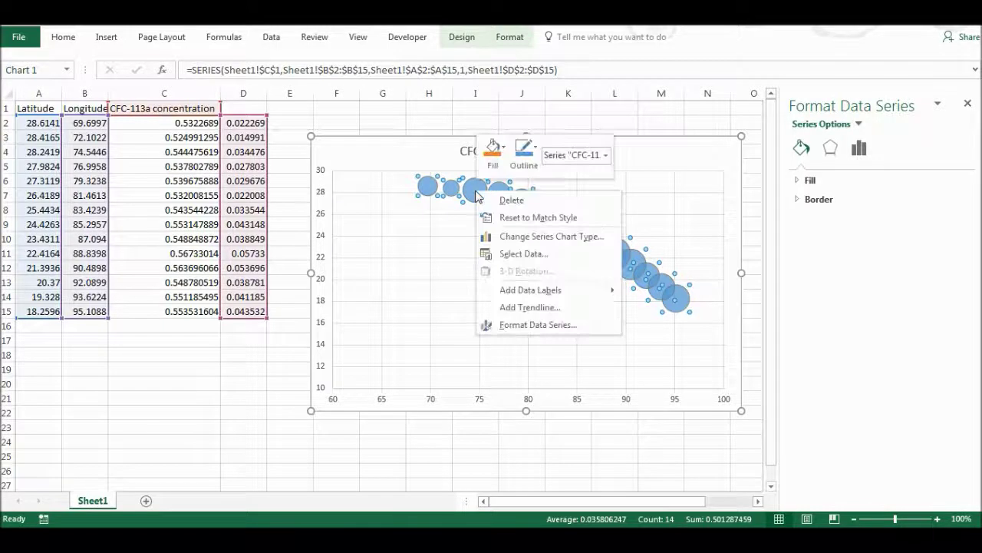
click(547, 289)
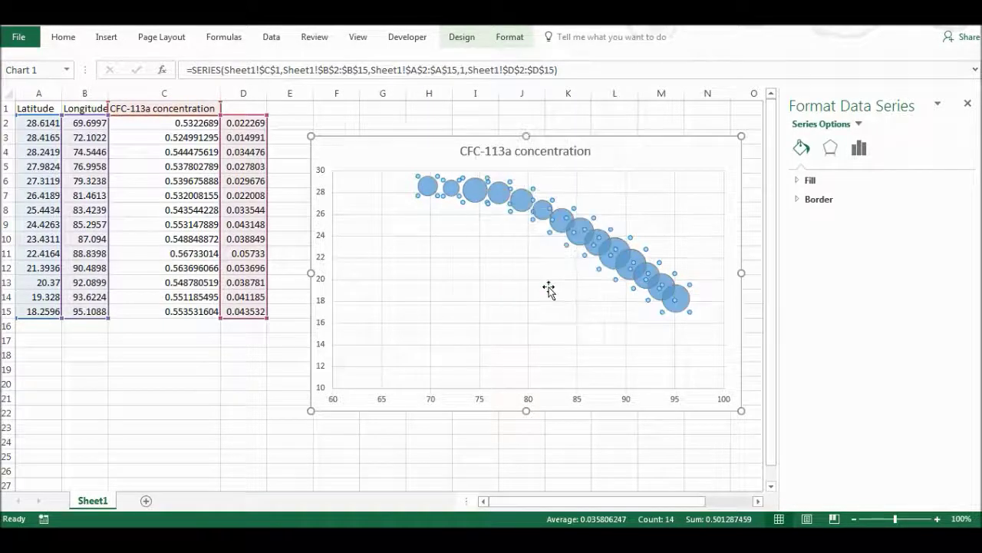
click(559, 199)
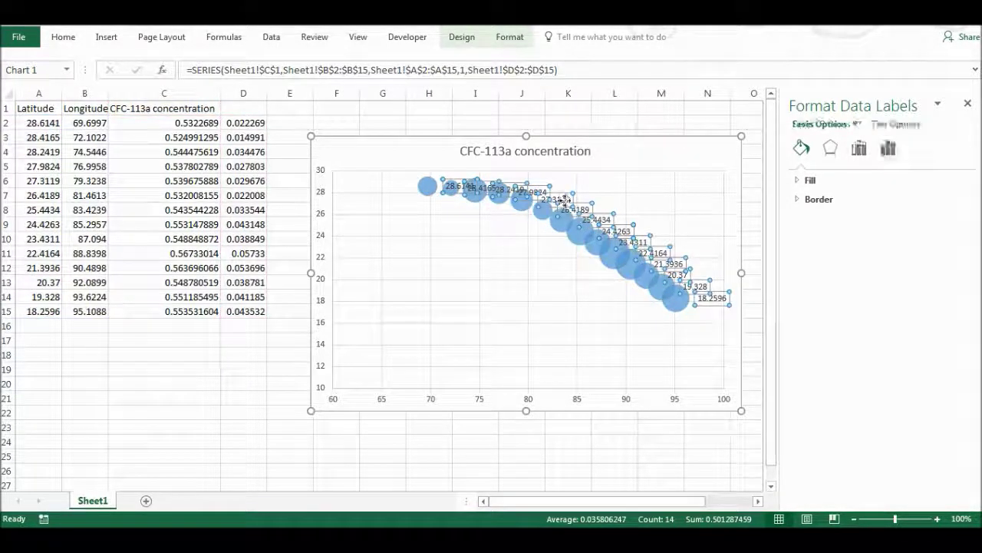
Turn off the leader lines and Y value in the data labels, and try bubble size as the label content.
click(889, 150)
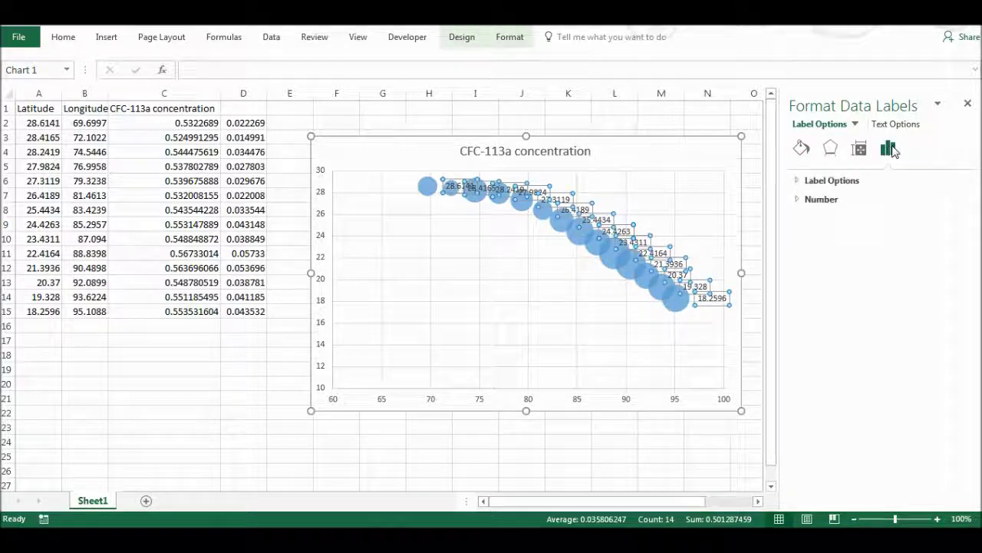
click(840, 180)
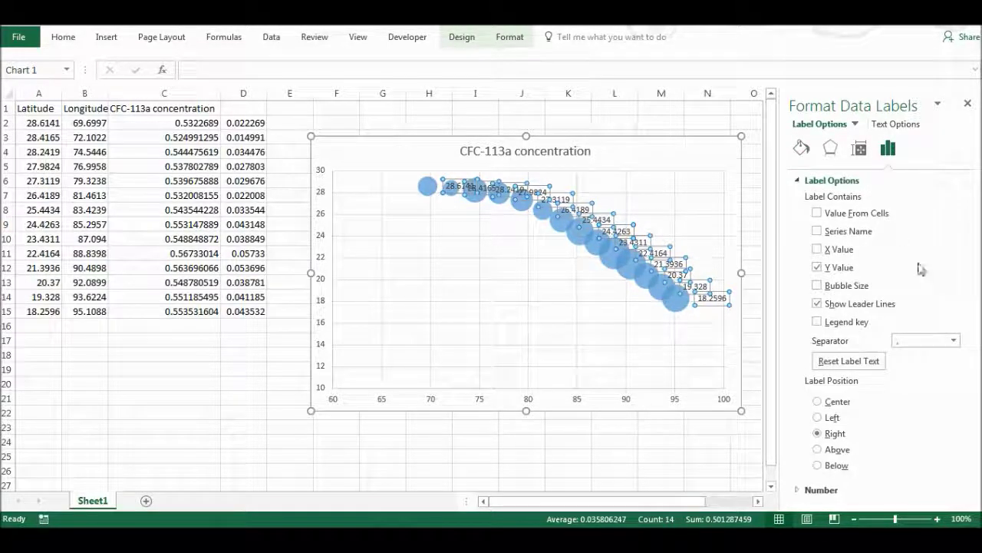
click(818, 305)
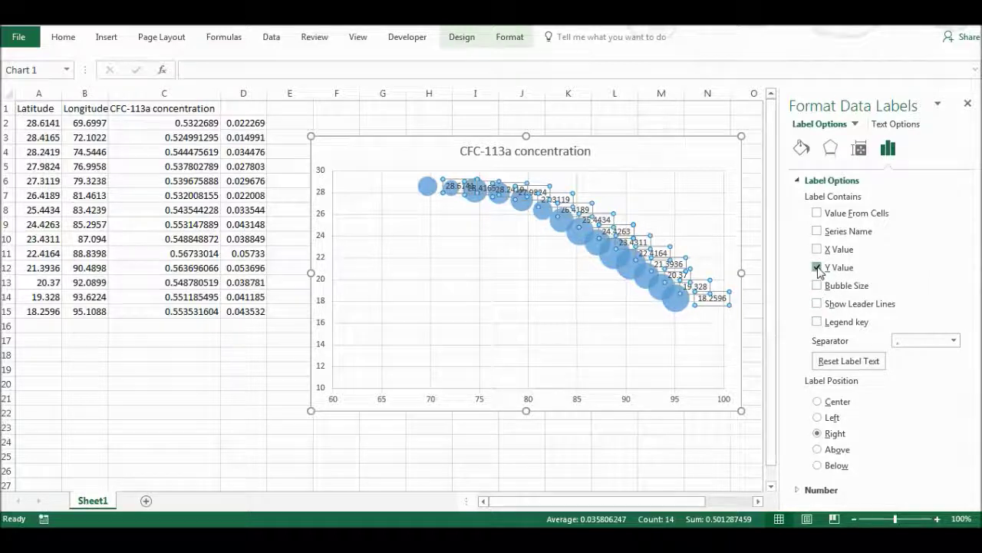
click(818, 267)
click(818, 286)
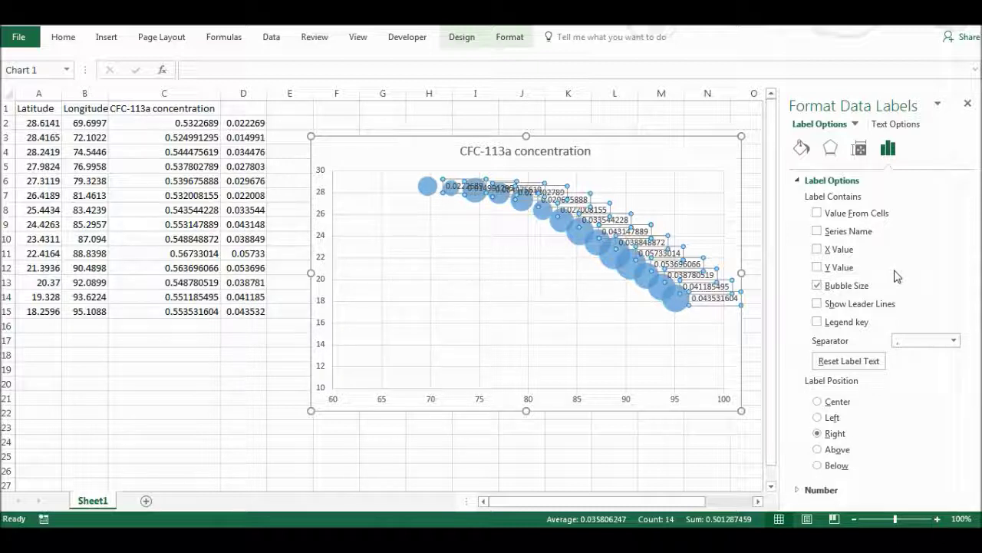
click(818, 287)
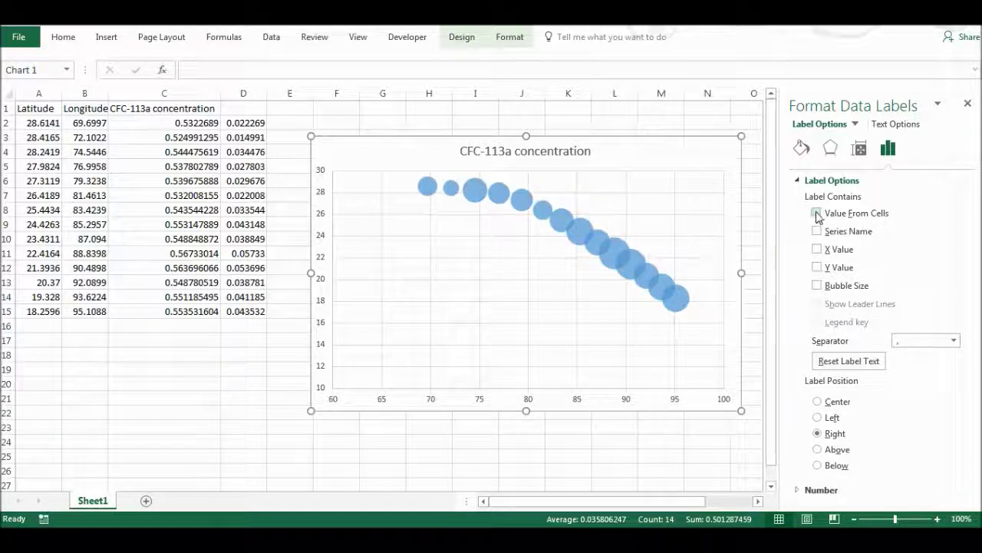
Take the data label text from cells C2:C15 and center the labels on the bubbles.
click(817, 213)
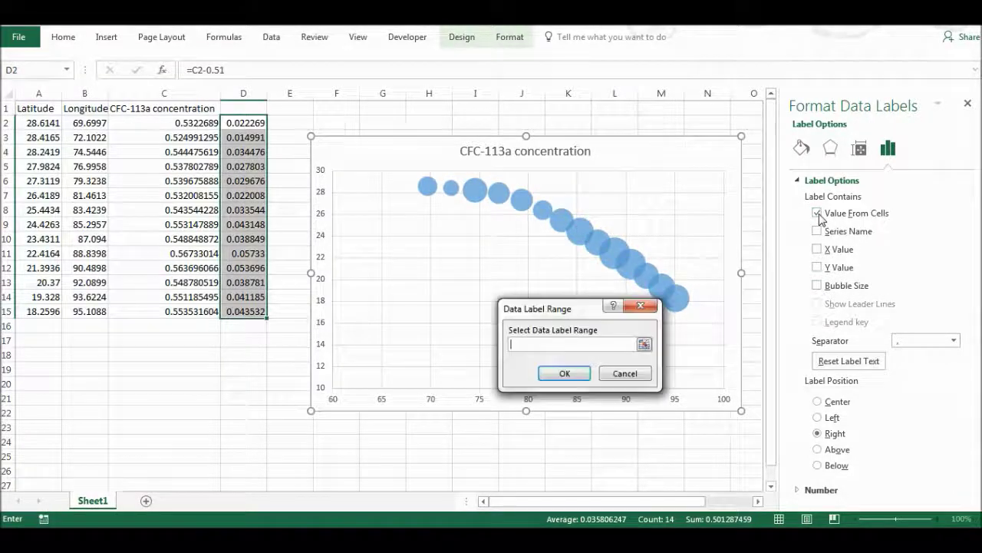
drag(194, 117, 184, 308)
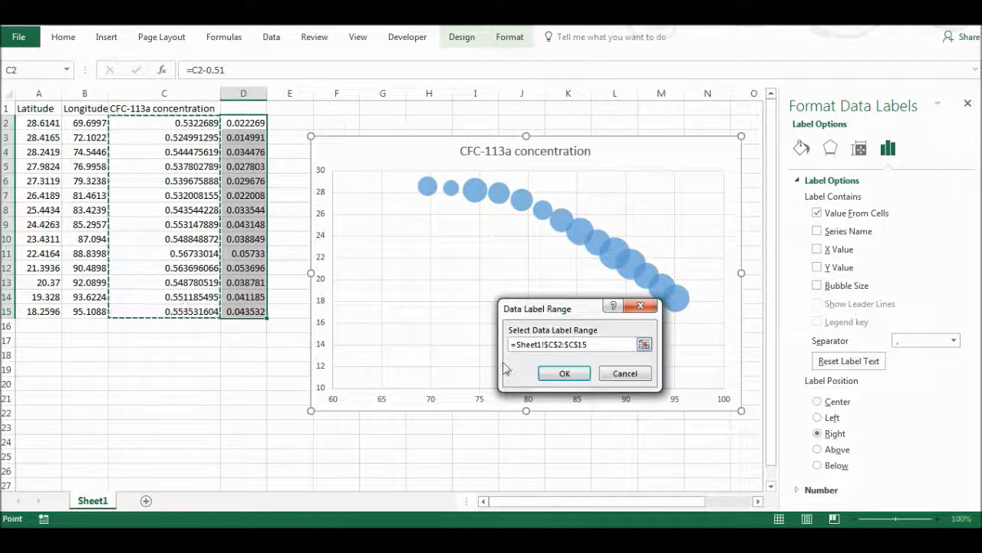
click(564, 373)
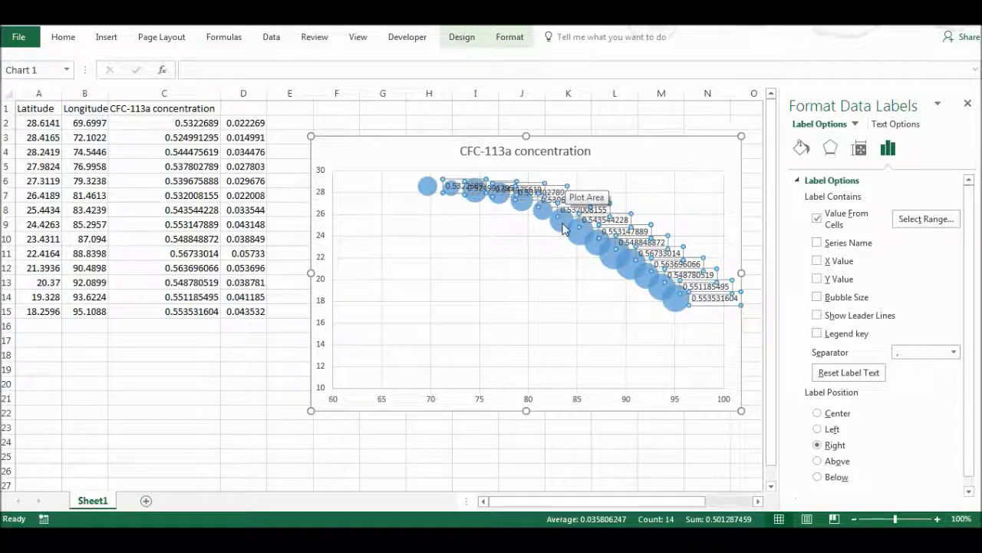
click(818, 413)
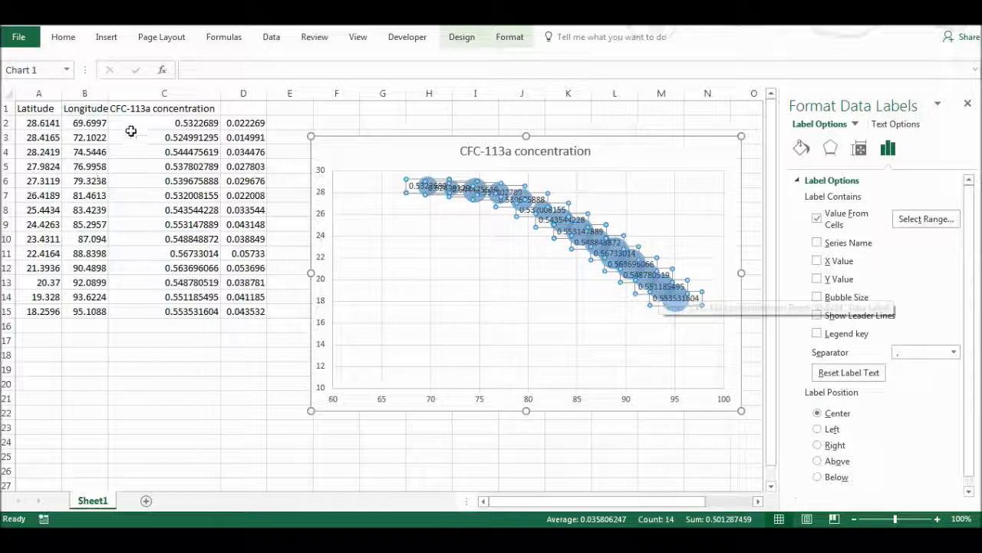
Format the concentration values in C2:C15 as Number with 2 decimal places.
drag(163, 124, 169, 306)
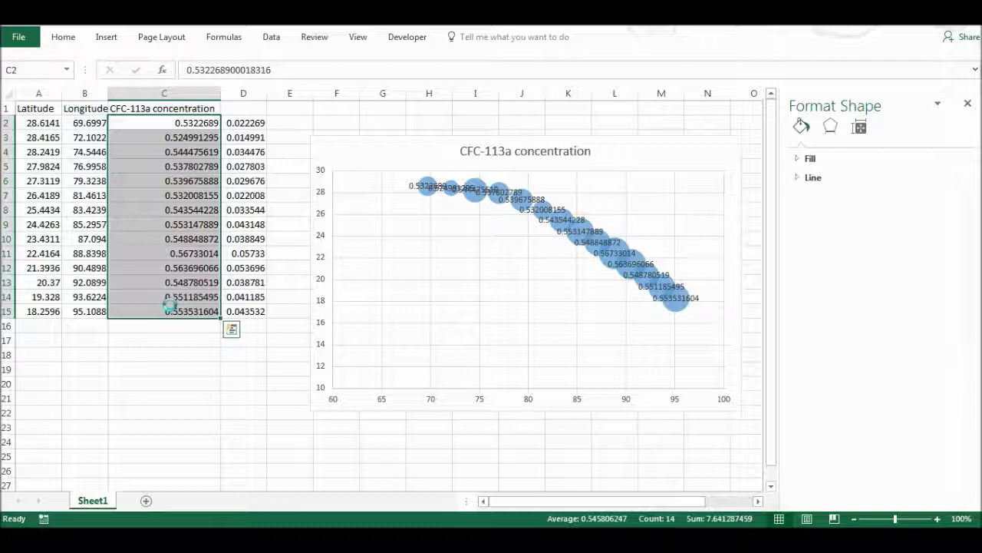
key(ctrl+1)
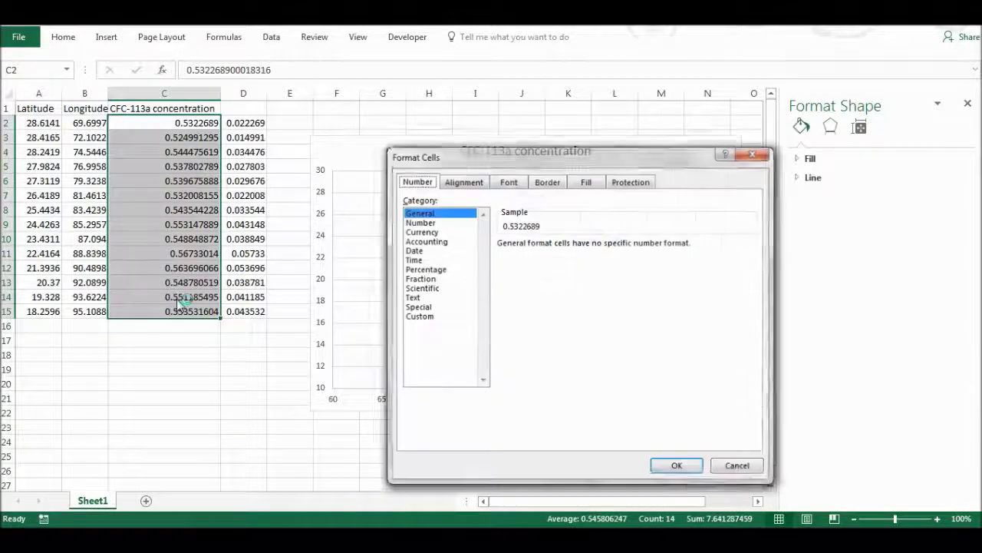
click(424, 223)
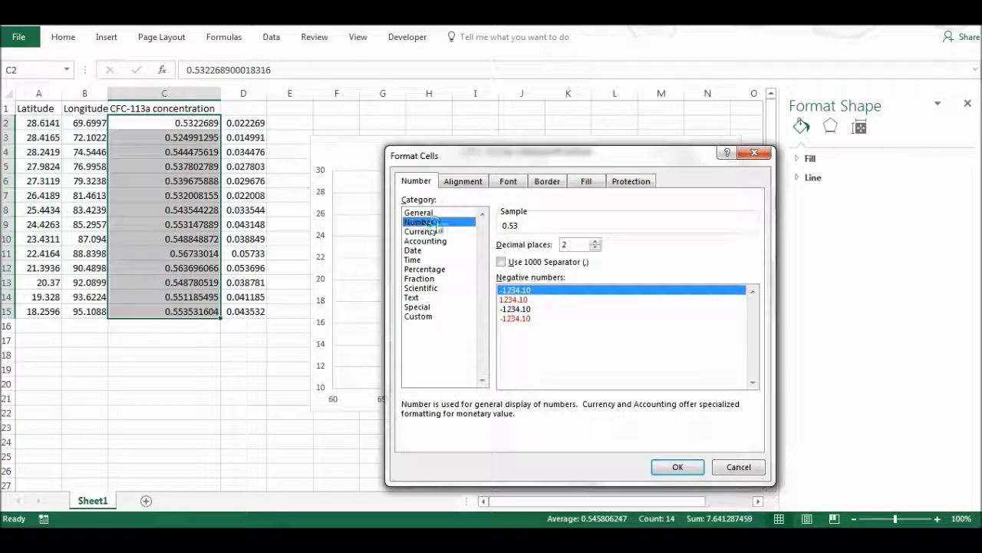
click(676, 464)
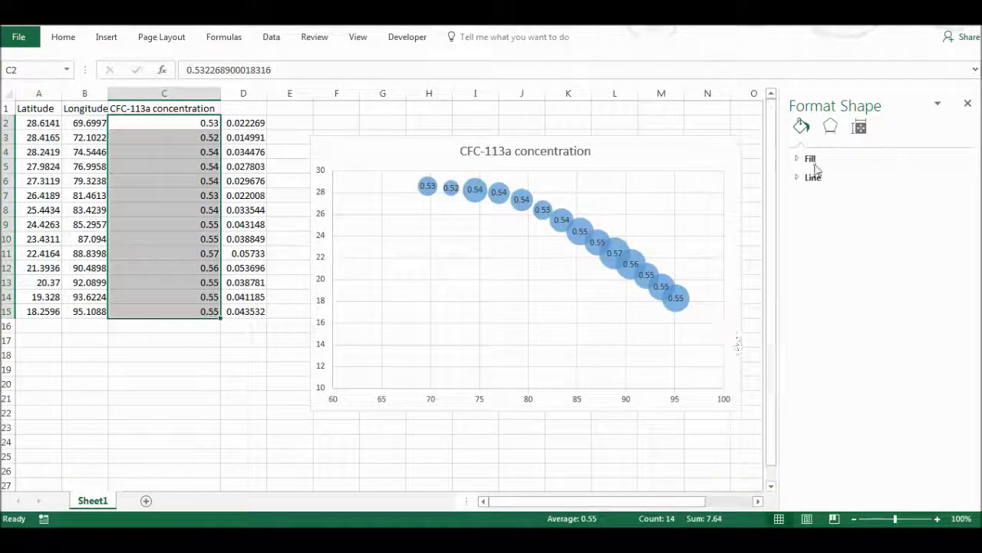
Make the bubbles' data labels bold with font size 12.
click(859, 126)
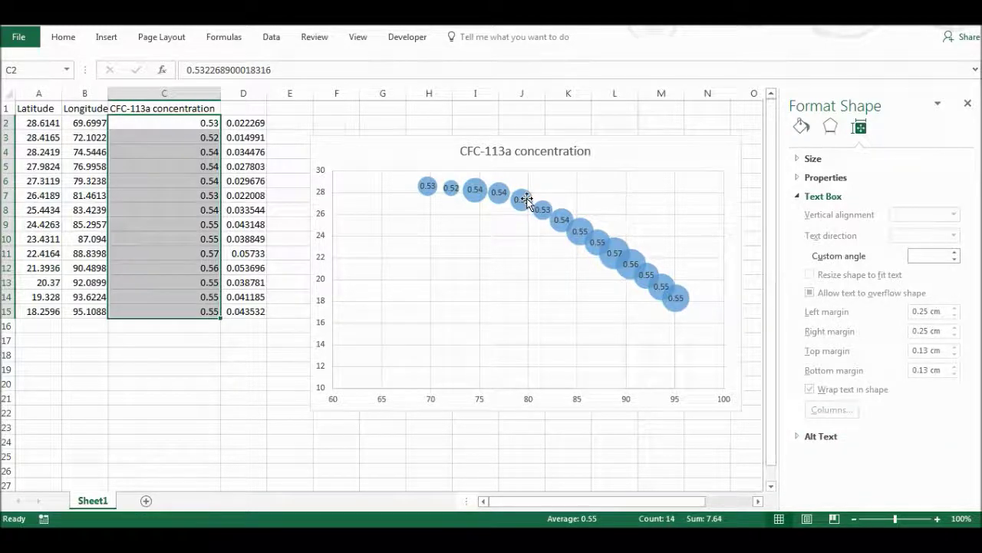
click(522, 200)
click(522, 201)
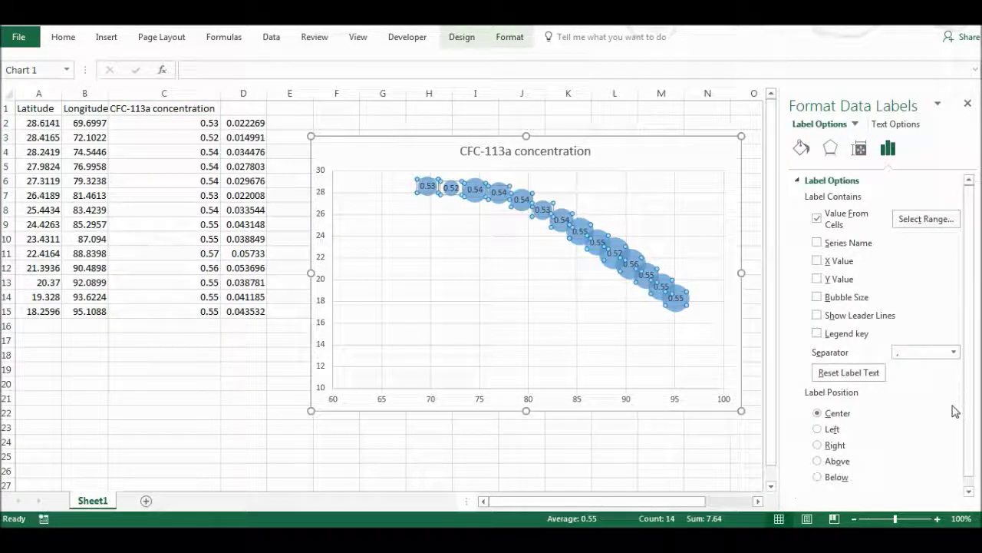
scroll(965, 430, down, 1)
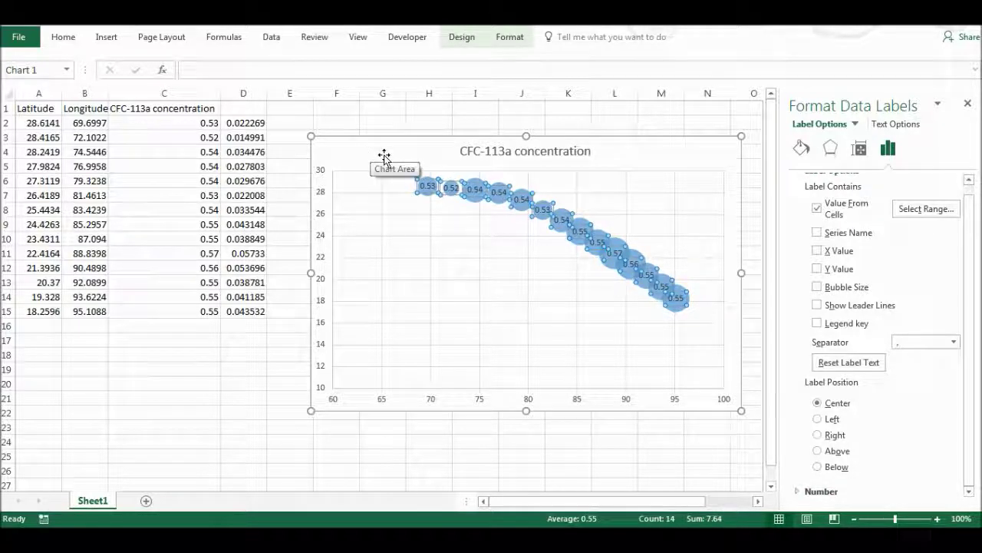
click(66, 39)
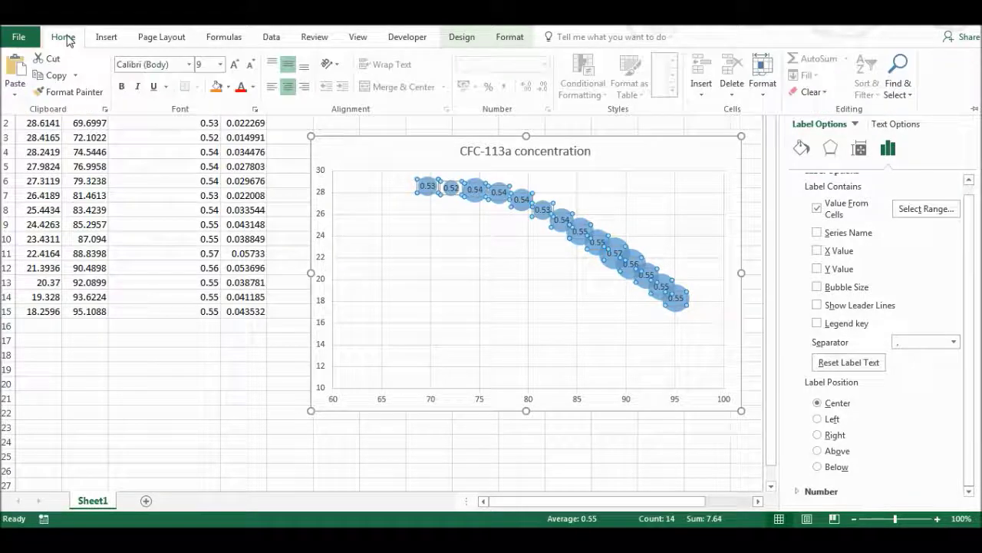
click(220, 63)
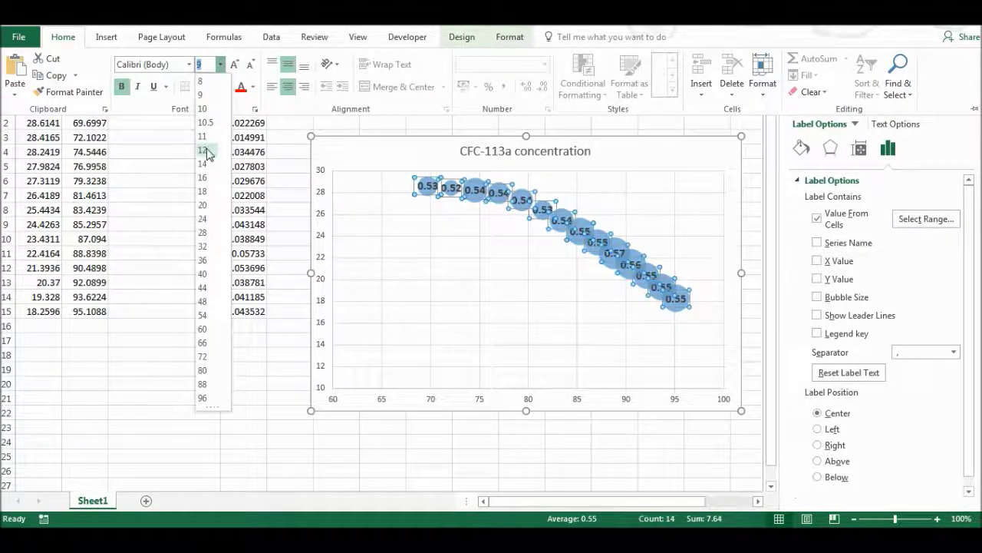
click(204, 150)
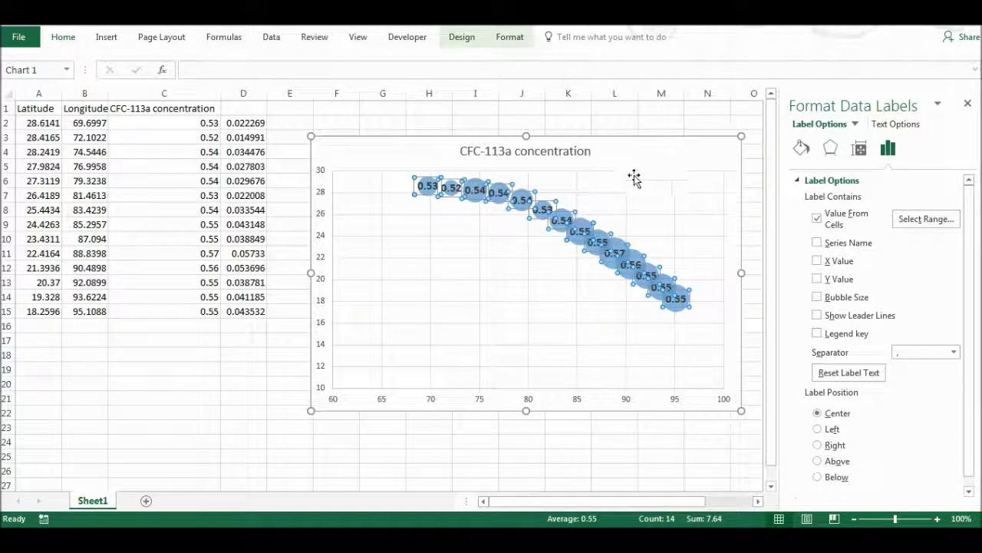
click(571, 287)
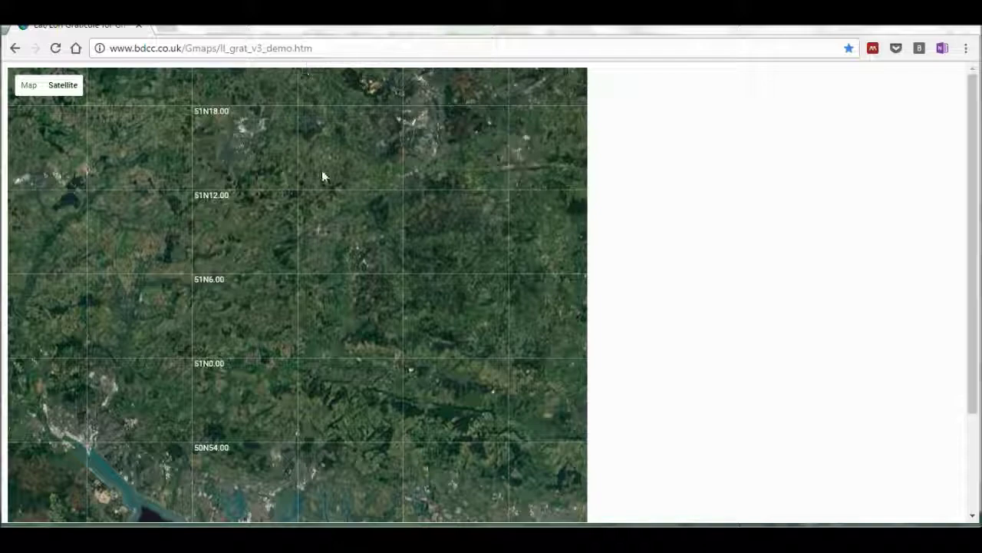
Frame the satellite graticule map on India with the 60–100° E and 10–30° N grid lines in view.
scroll(956, 315, down, 2)
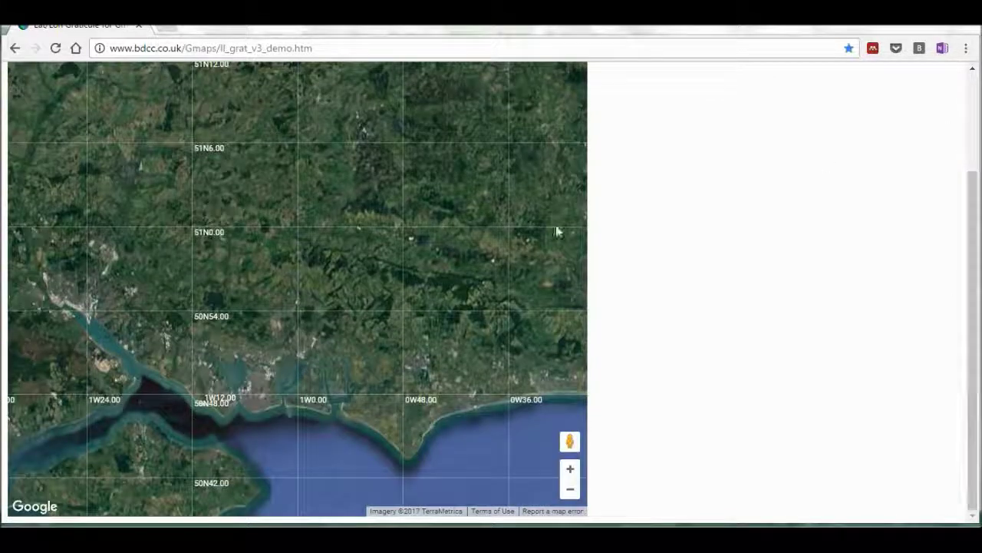
scroll(324, 203, up, 3)
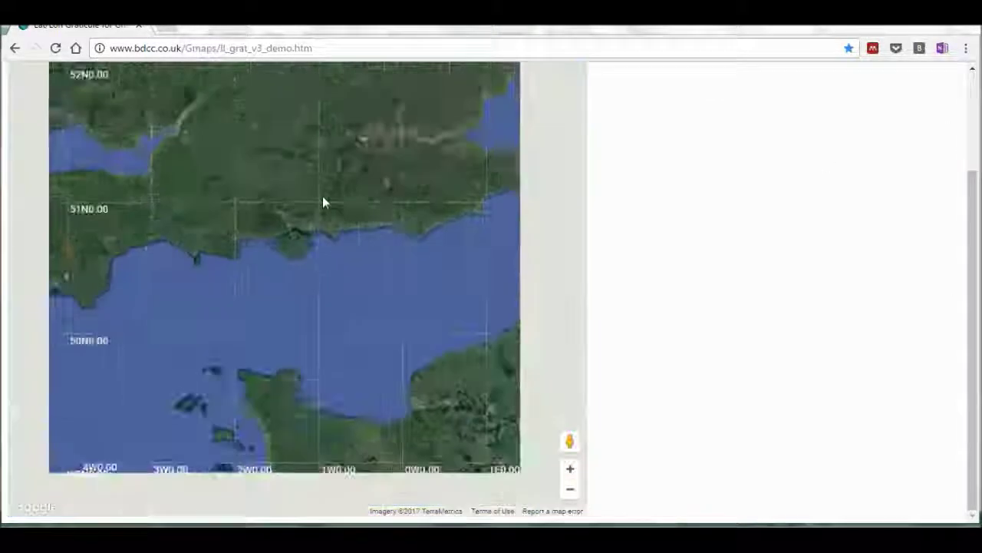
scroll(322, 198, down, 3)
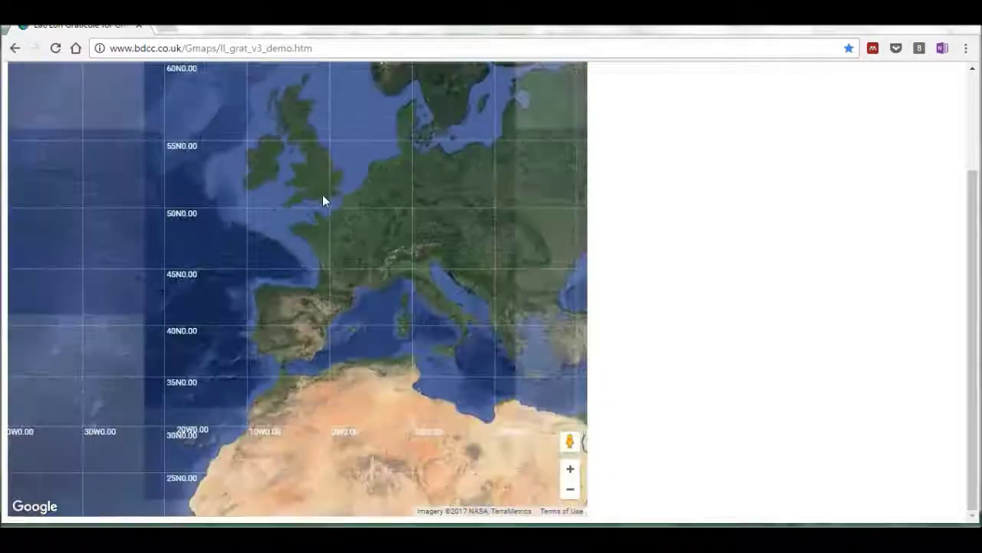
scroll(322, 201, down, 1)
drag(422, 254, 136, 221)
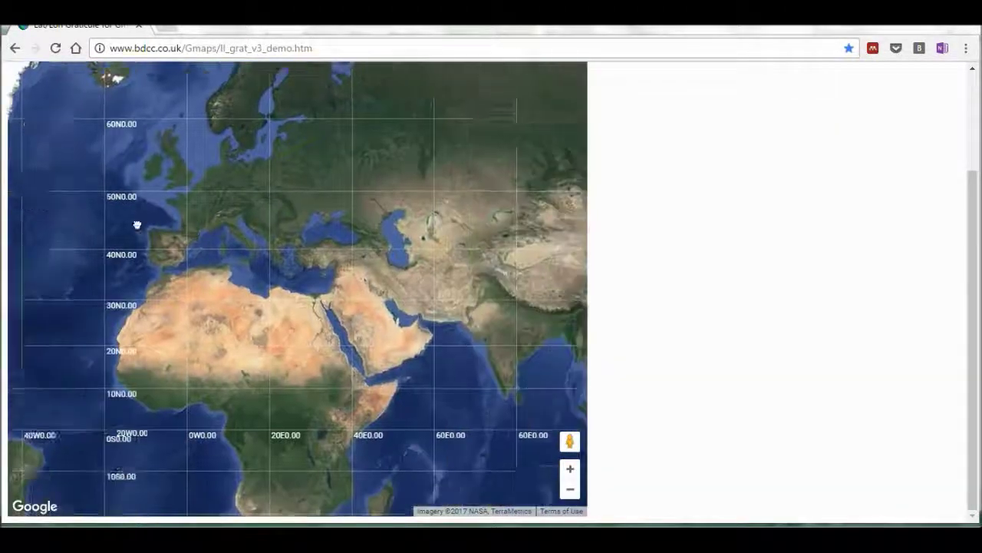
scroll(495, 265, up, 1)
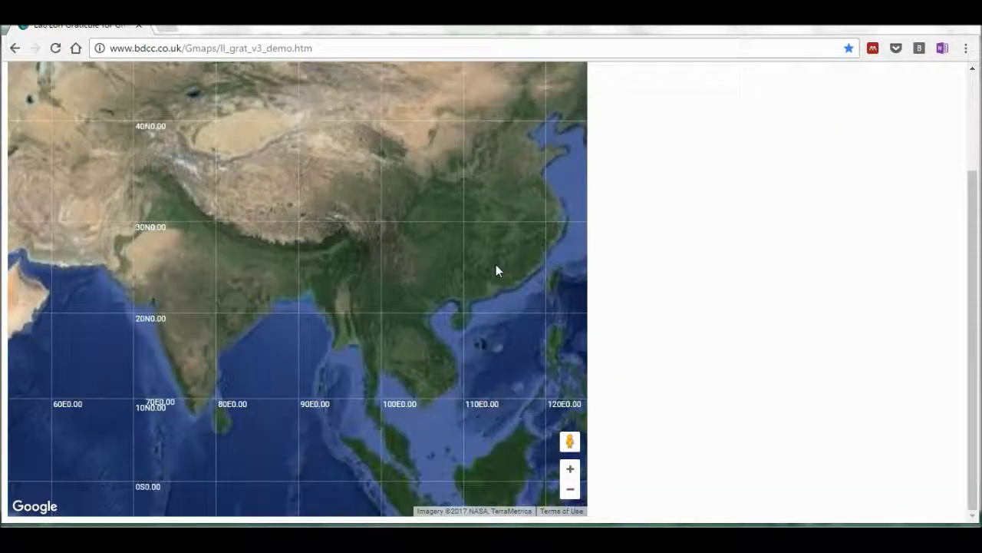
drag(463, 280, 511, 300)
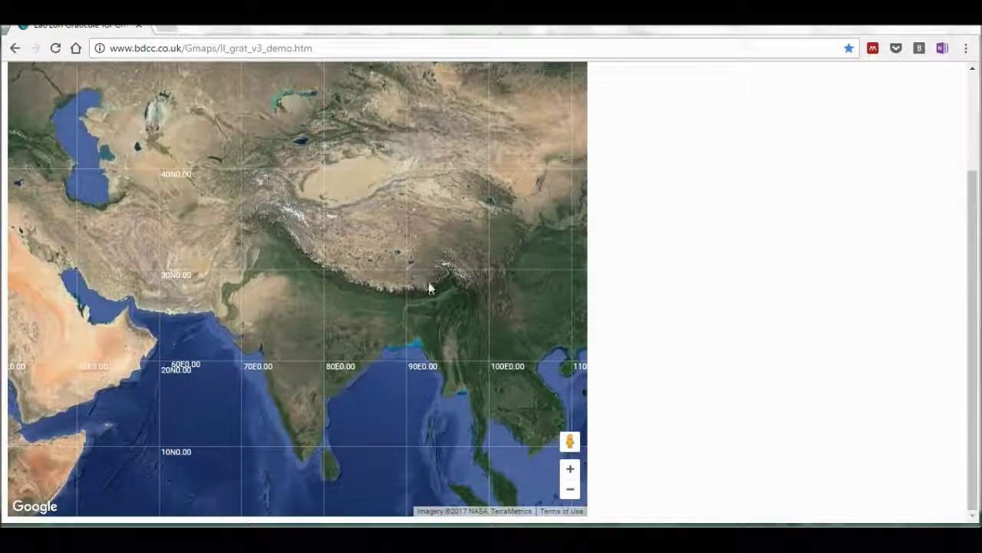
drag(420, 228, 421, 222)
mouse_move(443, 263)
mouse_down()
mouse_move(427, 250)
mouse_move(434, 276)
mouse_up()
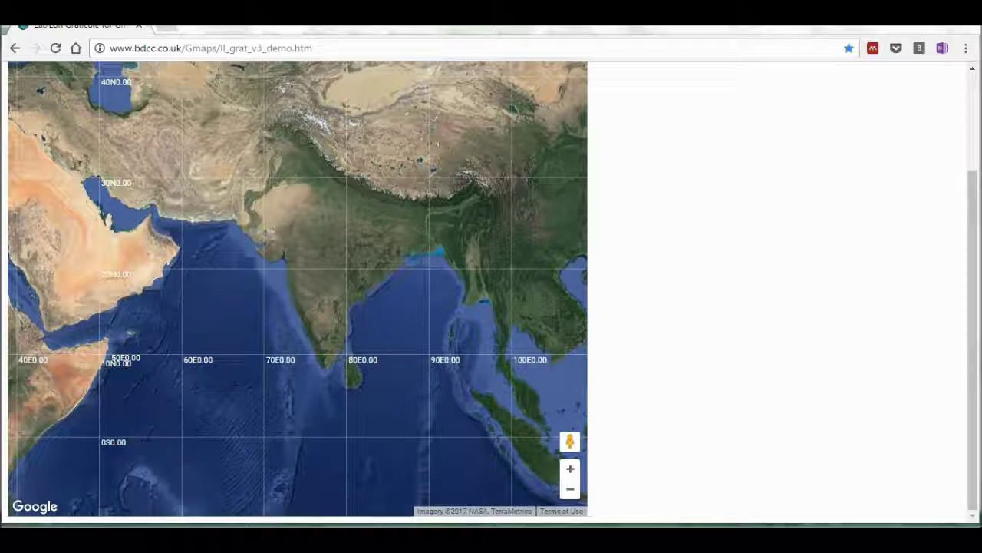
Capture the map area from 60° to 100° E and 10° to 30° N with the Snipping Tool.
key(super)
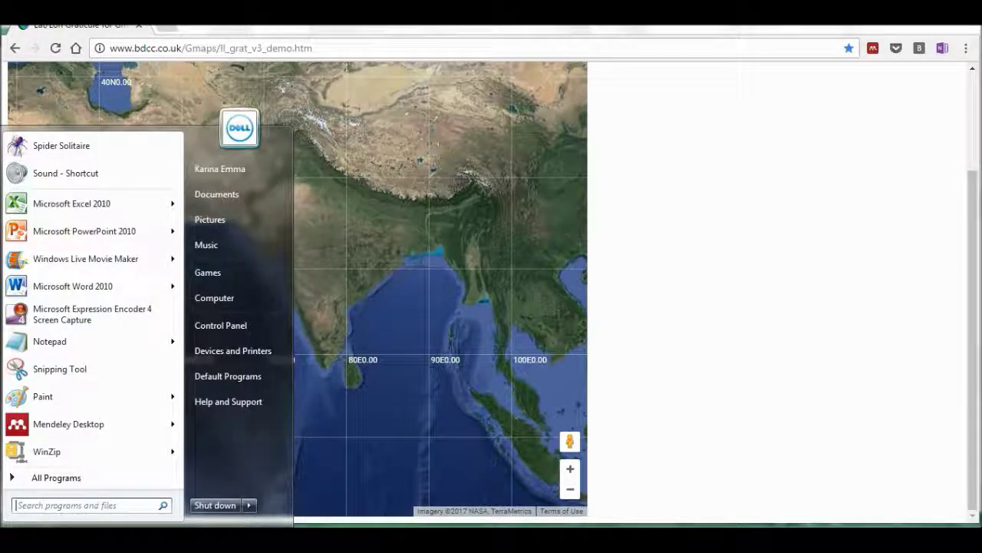
text(snipping)
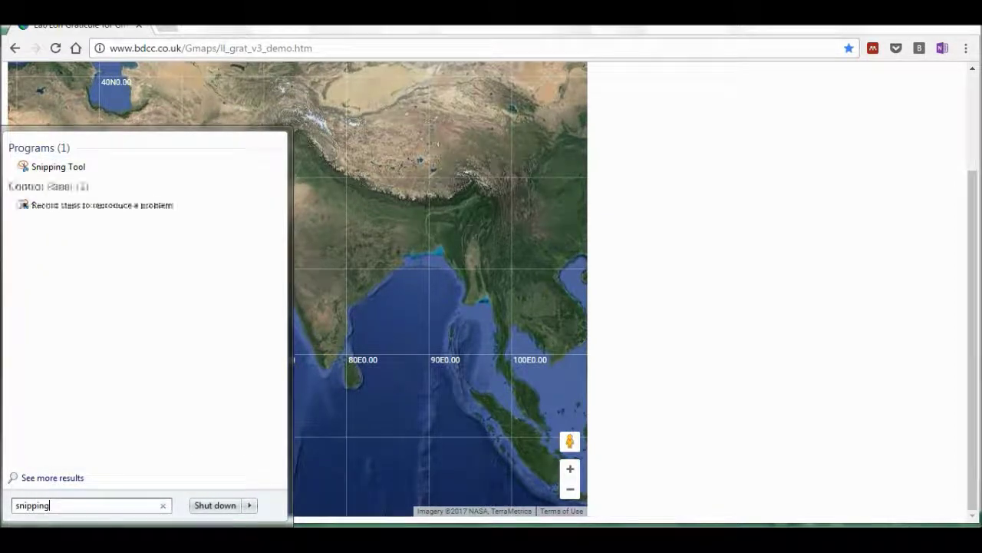
click(75, 167)
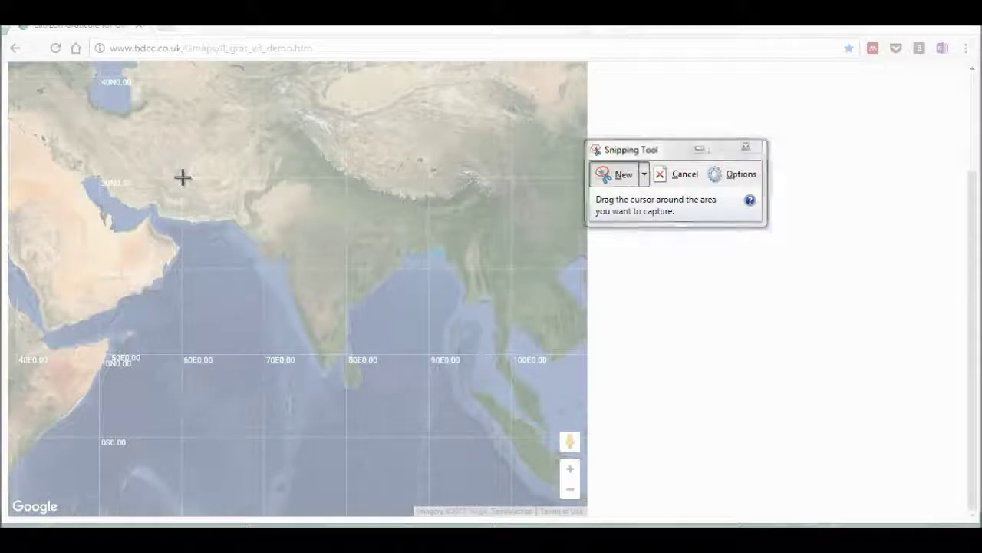
drag(182, 177, 513, 356)
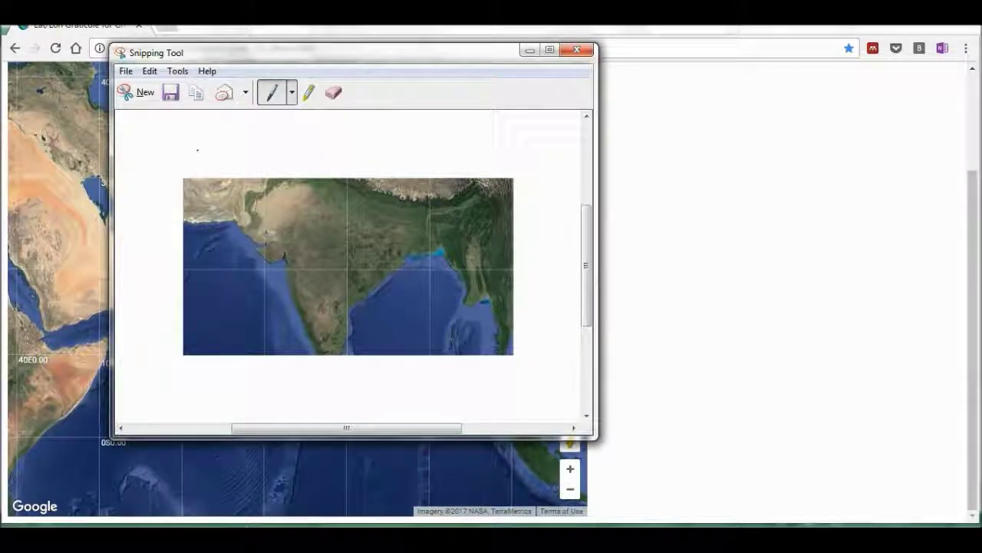
Save the snip as a PNG named map in the Pictures library and close the Snipping Tool.
click(170, 92)
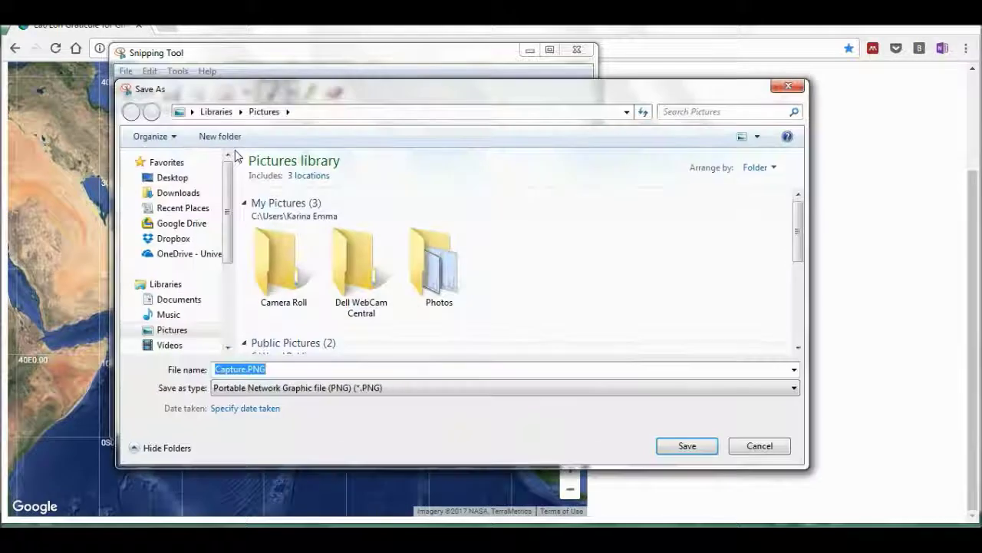
text(map)
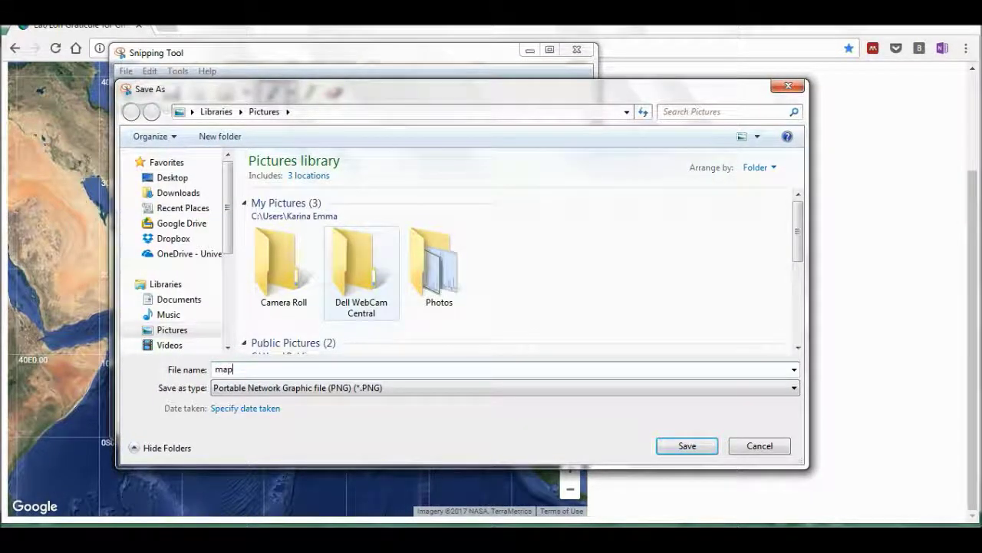
key(Return)
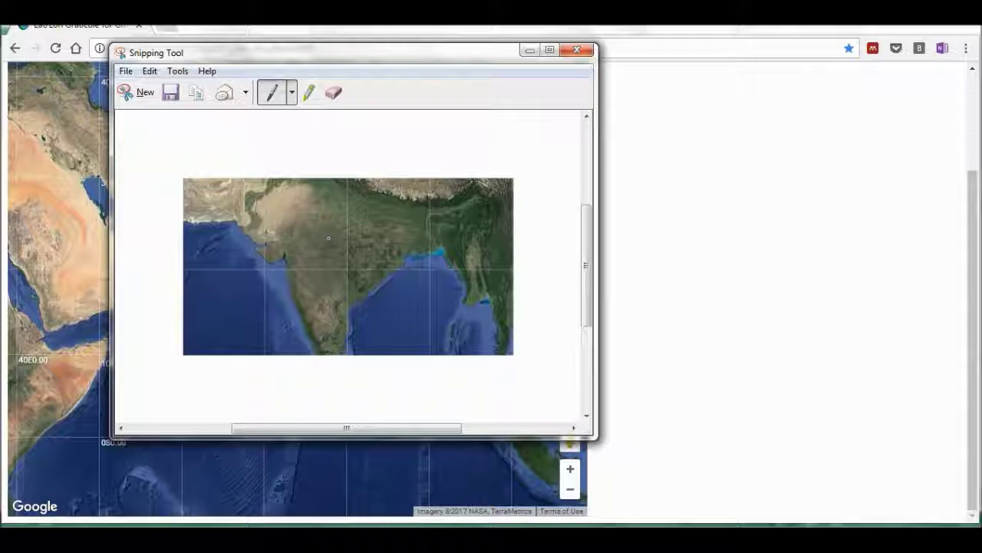
click(577, 50)
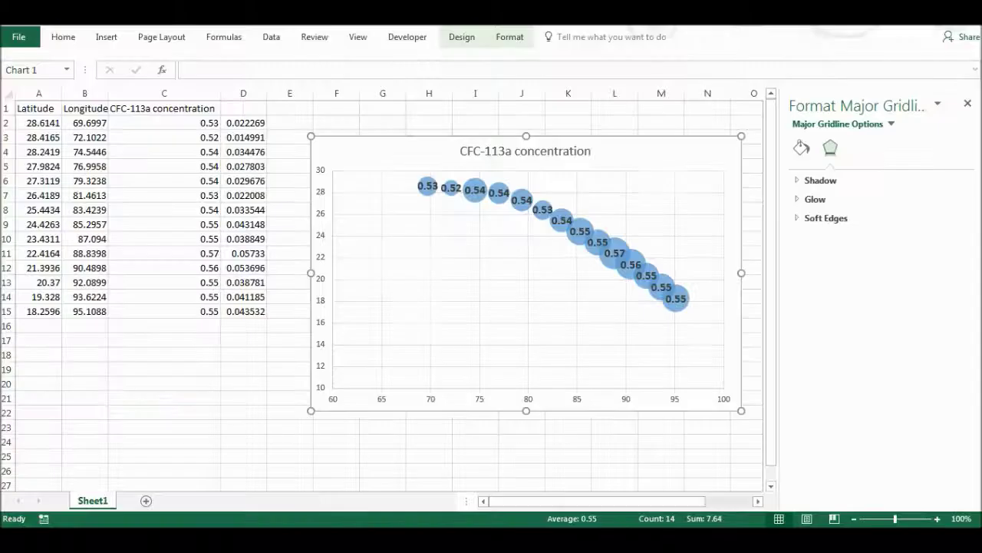
In Excel, fill the bubble chart's plot area with the picture map.PNG from the Pictures library.
click(371, 178)
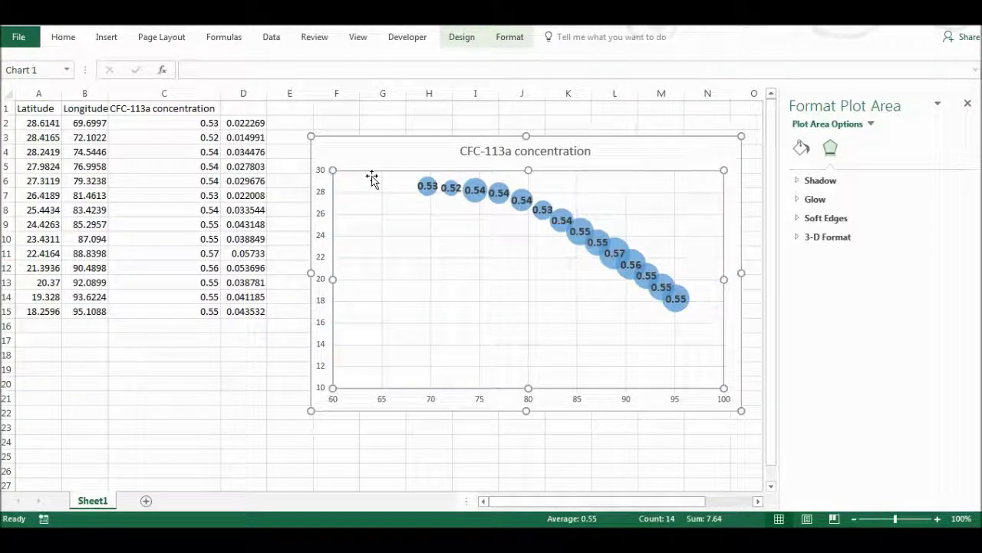
click(801, 148)
click(810, 180)
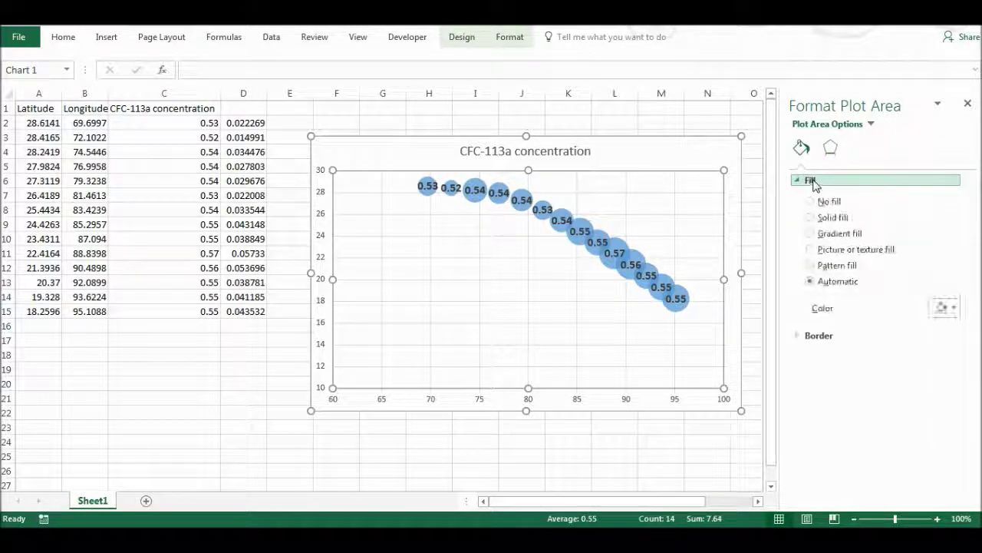
click(811, 249)
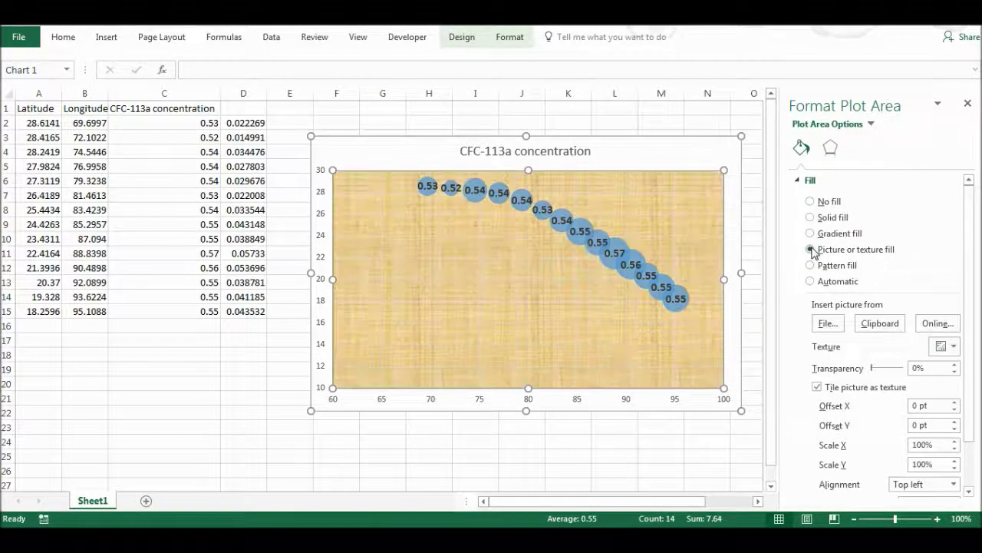
click(829, 323)
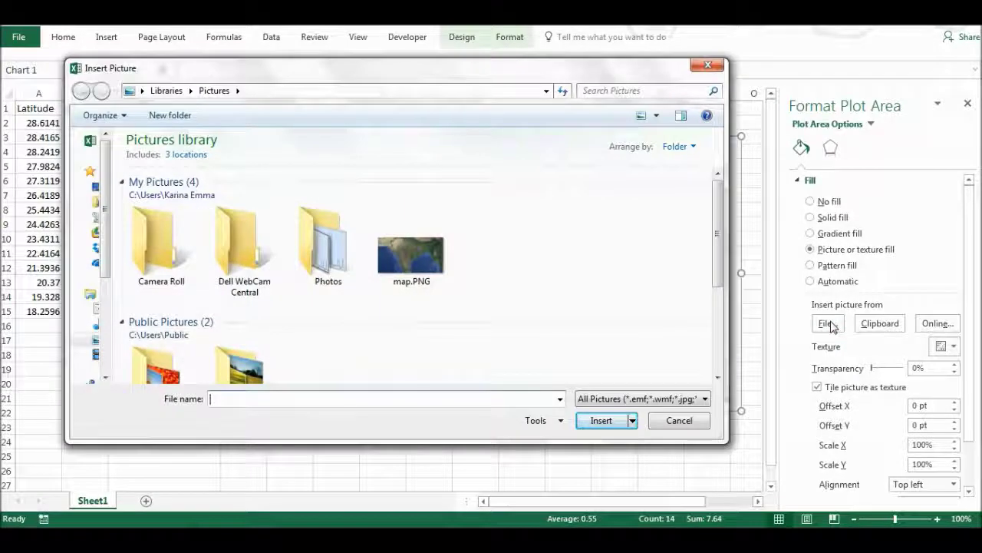
click(418, 250)
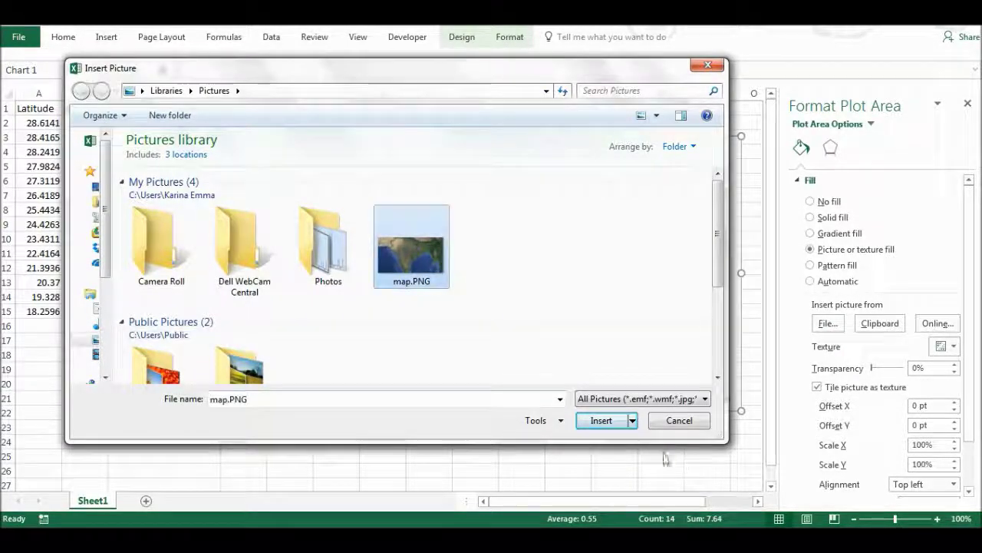
click(614, 420)
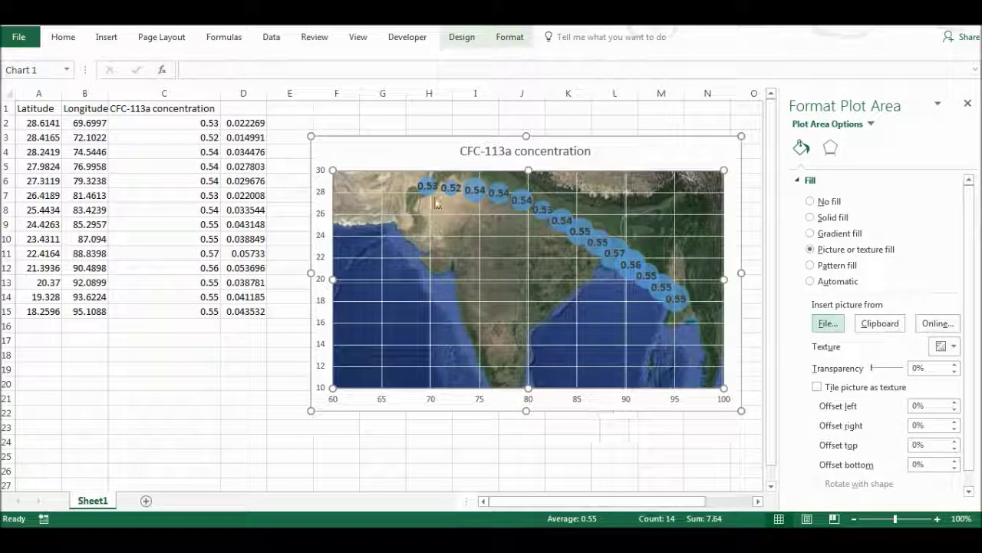
Delete the chart's vertical and horizontal major gridlines and deselect the chart.
click(577, 184)
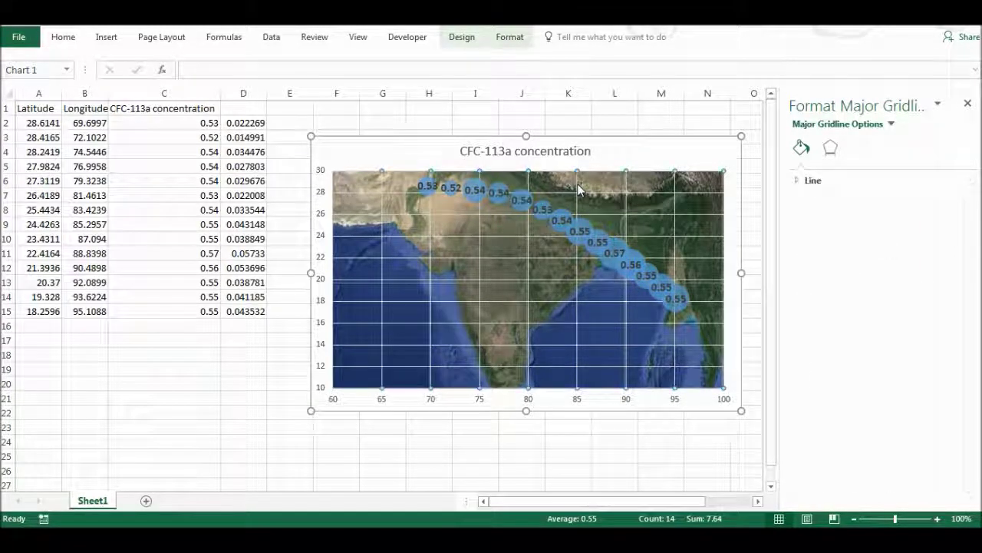
key(Escape)
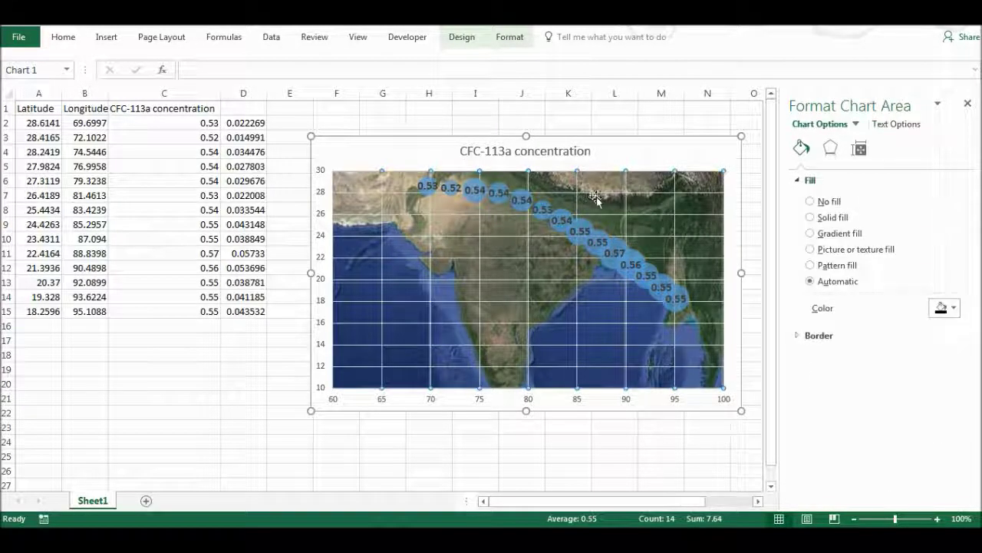
click(593, 193)
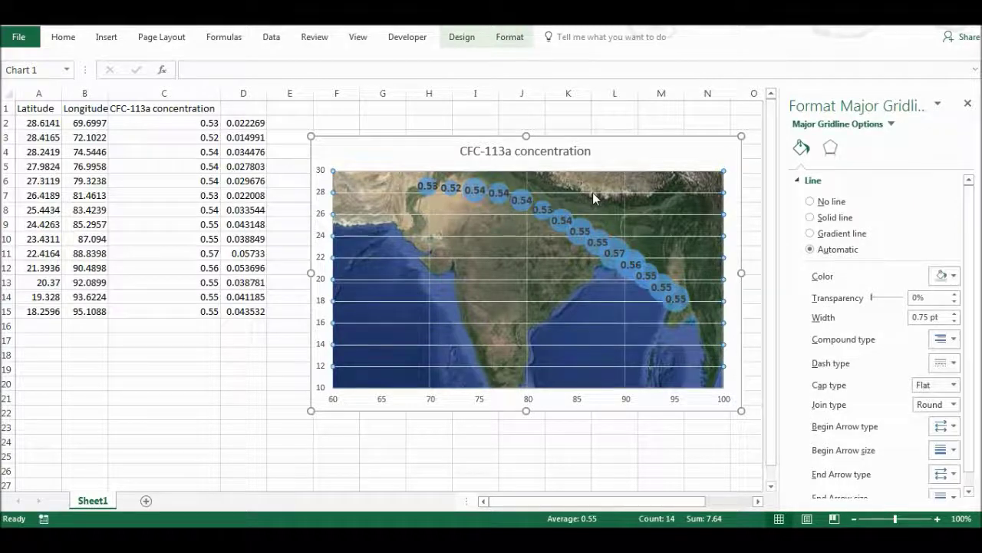
key(Delete)
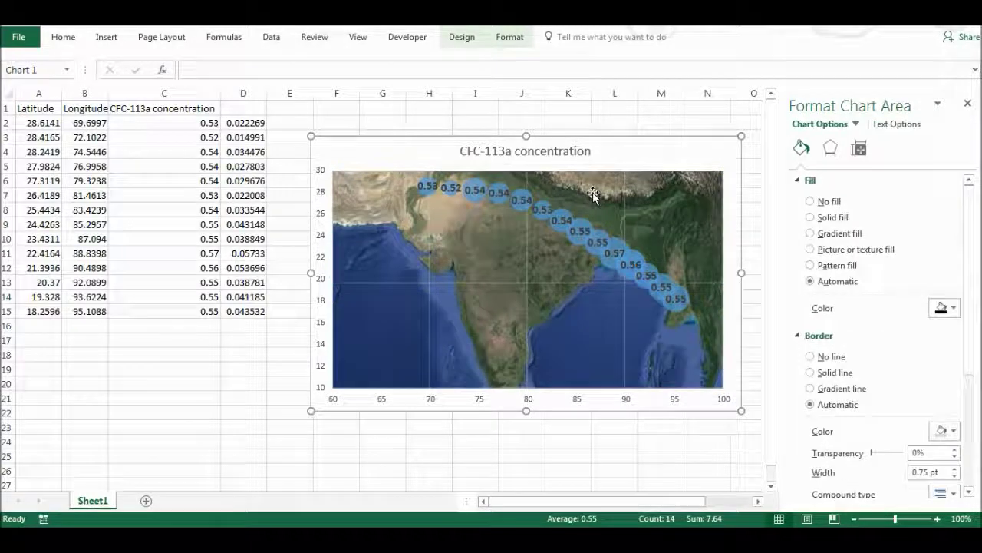
click(452, 459)
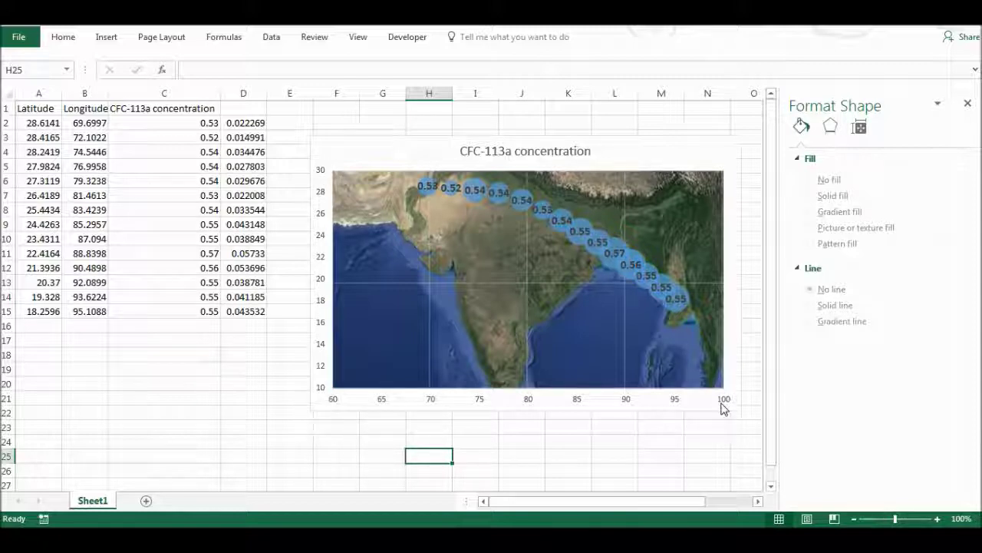
click(540, 437)
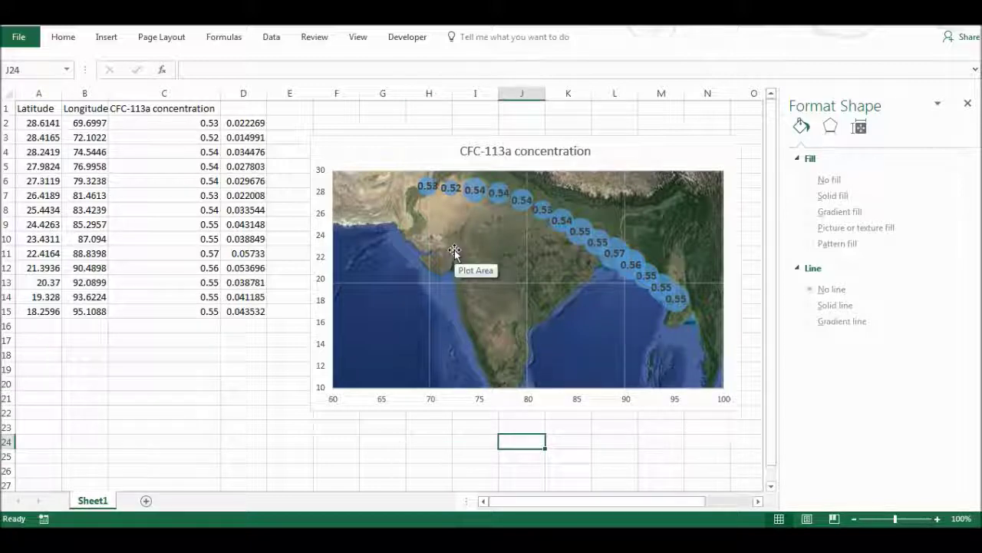
mouse_move(685, 312)
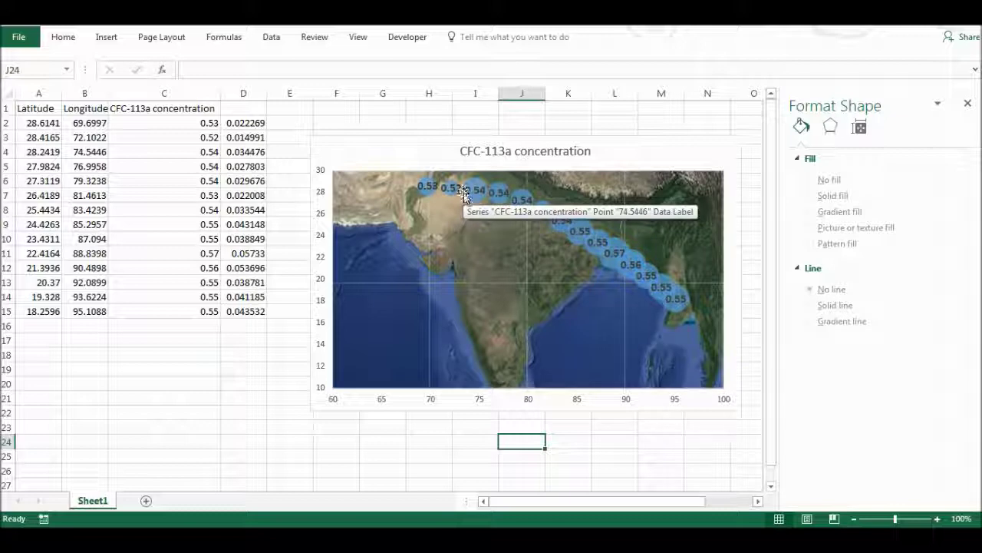
click(450, 455)
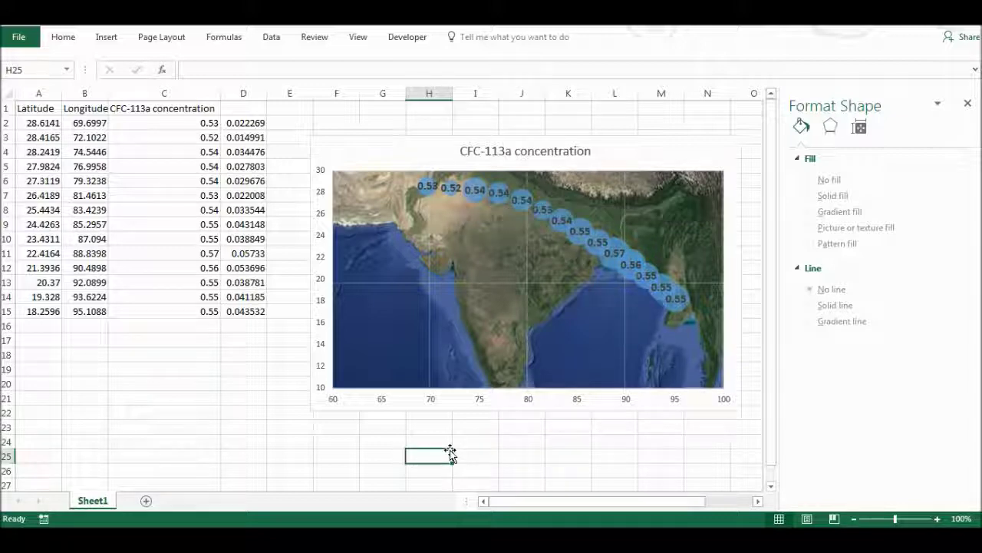